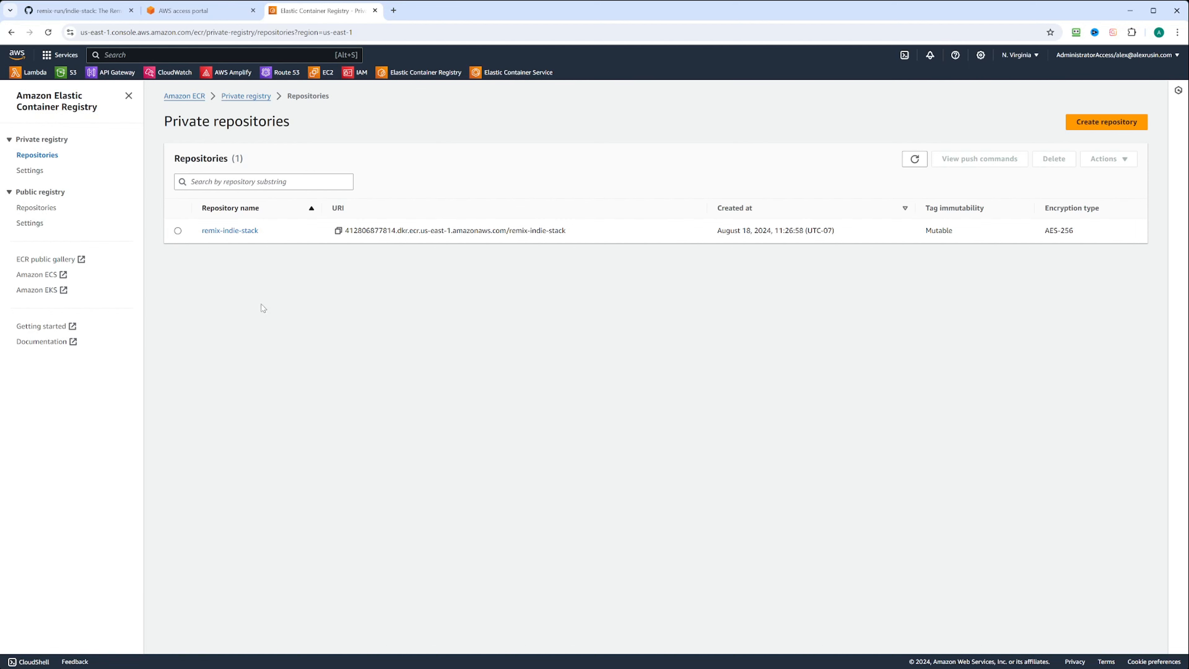
Open the remix-indie-stack repository's image list to check for the latest tag, then return to the indie-stack README.
click(240, 231)
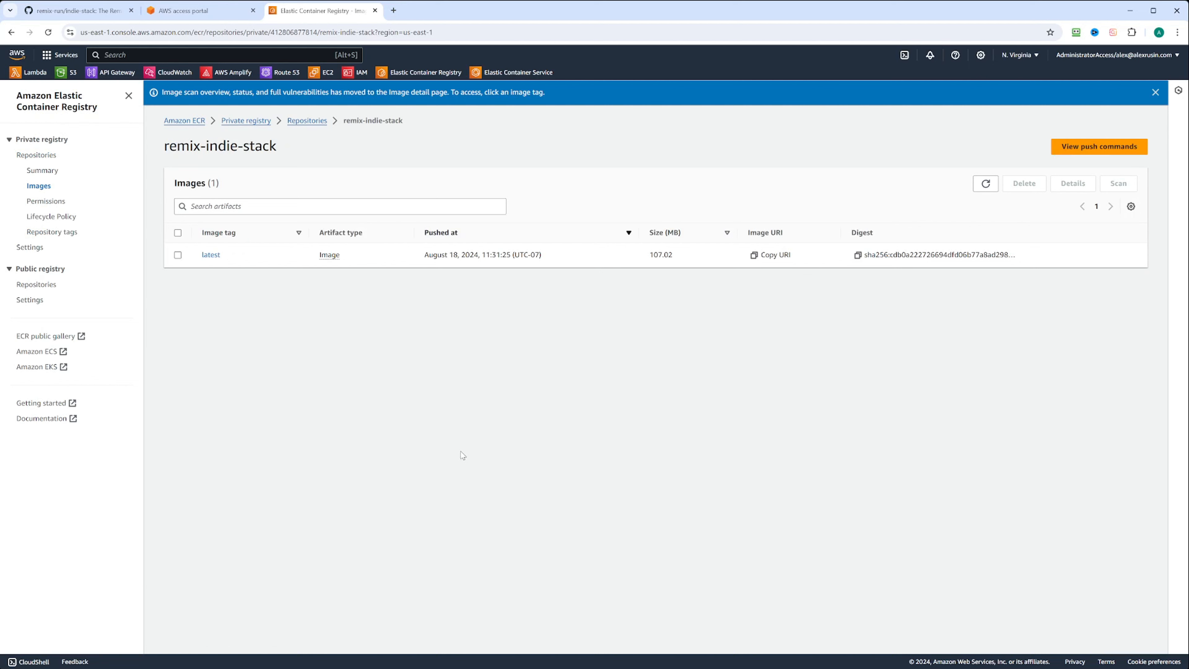
click(75, 11)
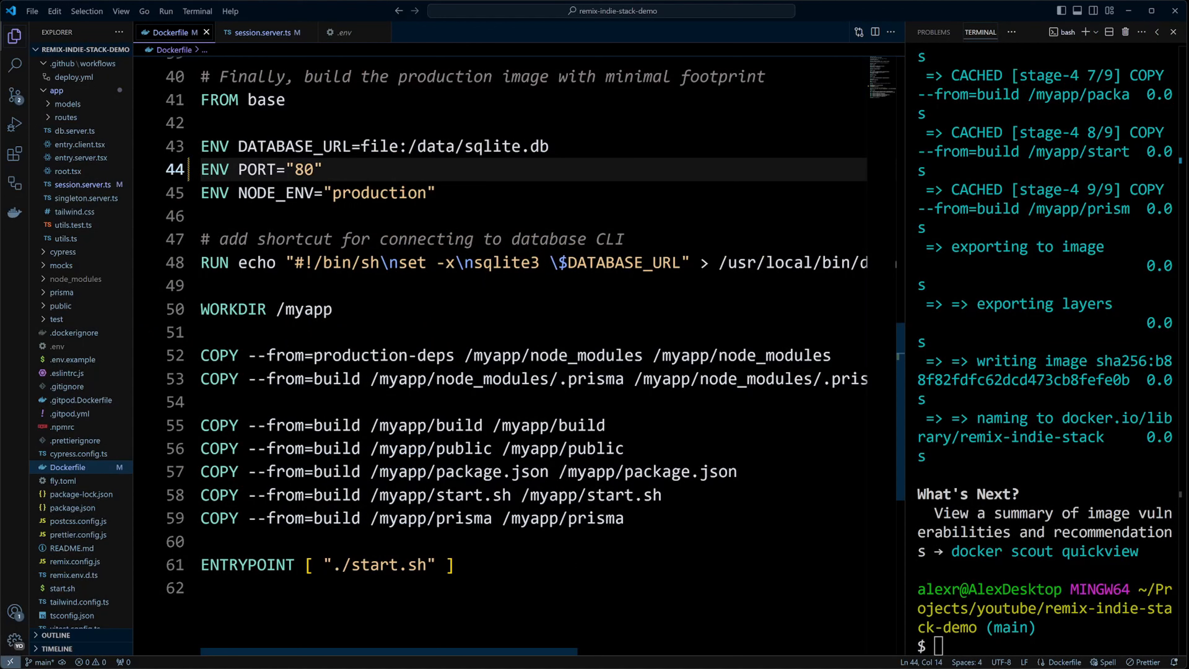
Highlight the Dockerfile's ENV PORT="80" line, then view session.server.ts.
drag(322, 169, 205, 171)
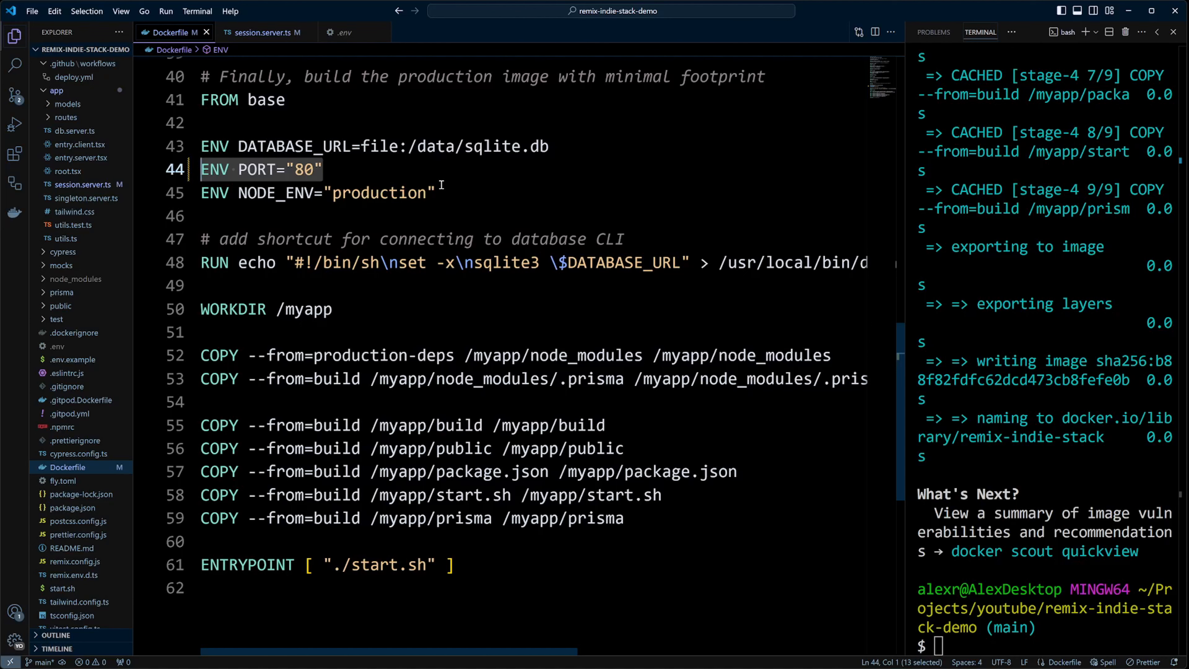
click(262, 32)
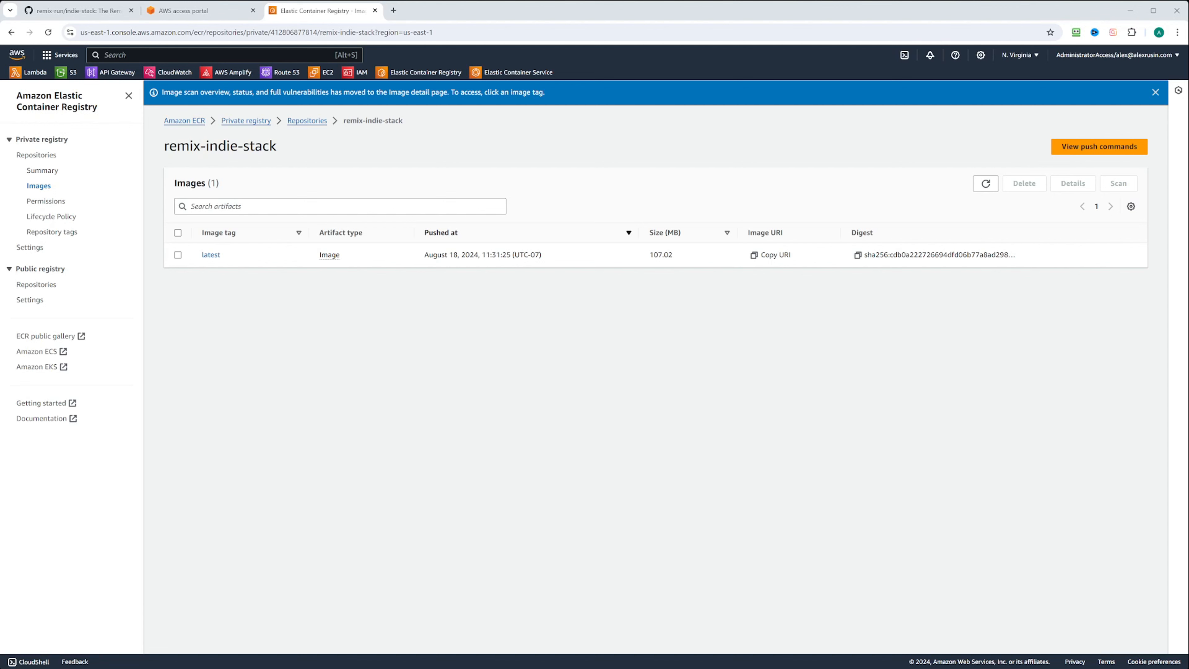
Copy the latest image's URI, then create the ECS cluster remix-indie-cluster.
click(754, 254)
click(517, 73)
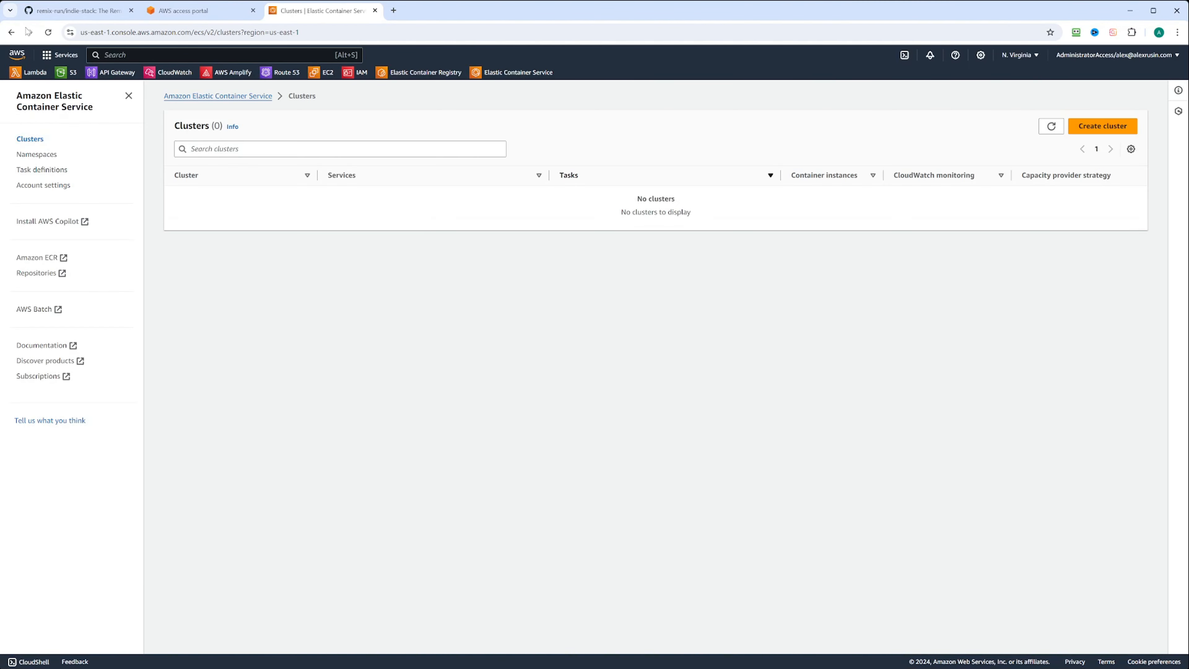
click(1101, 126)
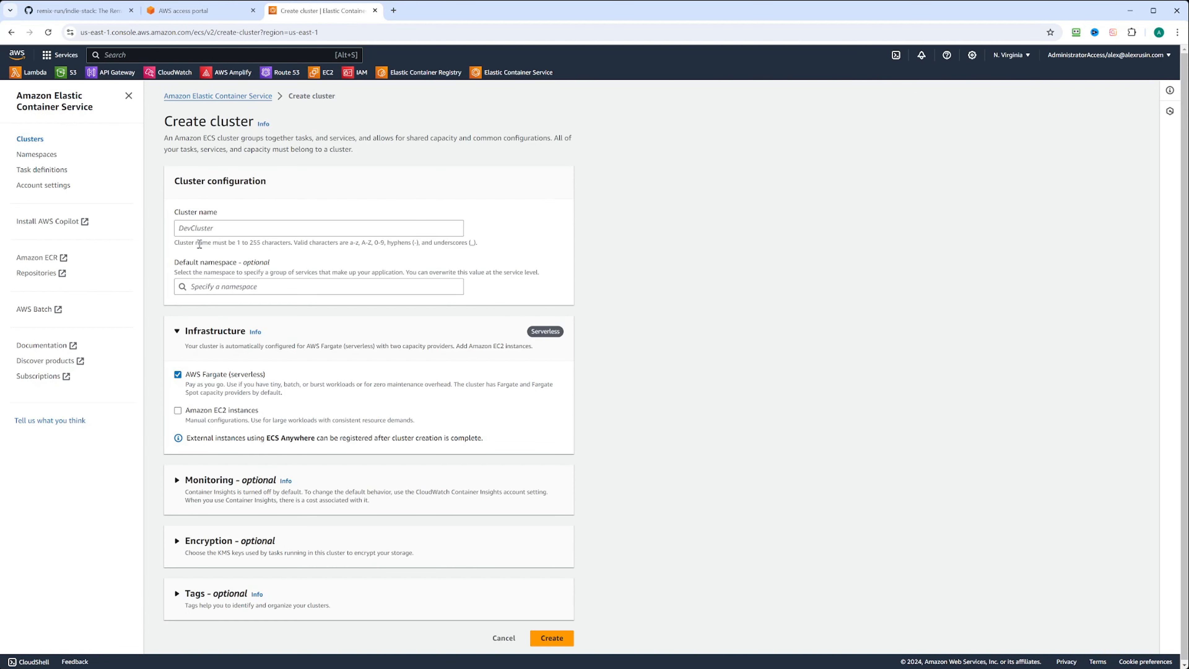
click(208, 230)
text(r)
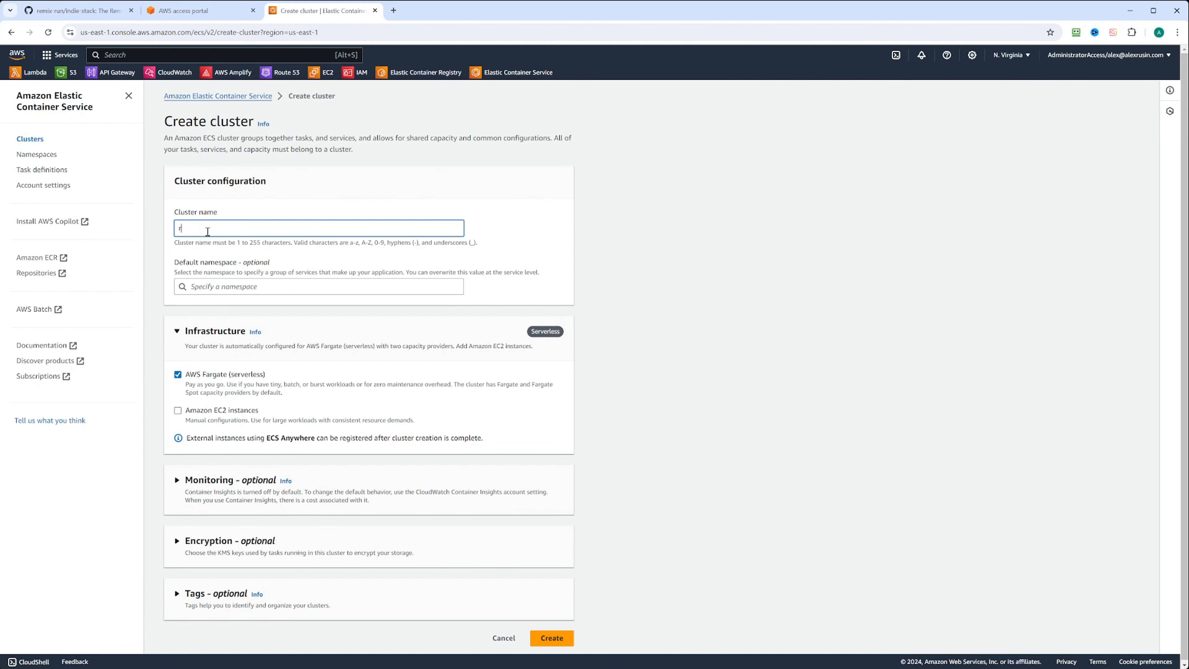
text(emix-indie-cluster)
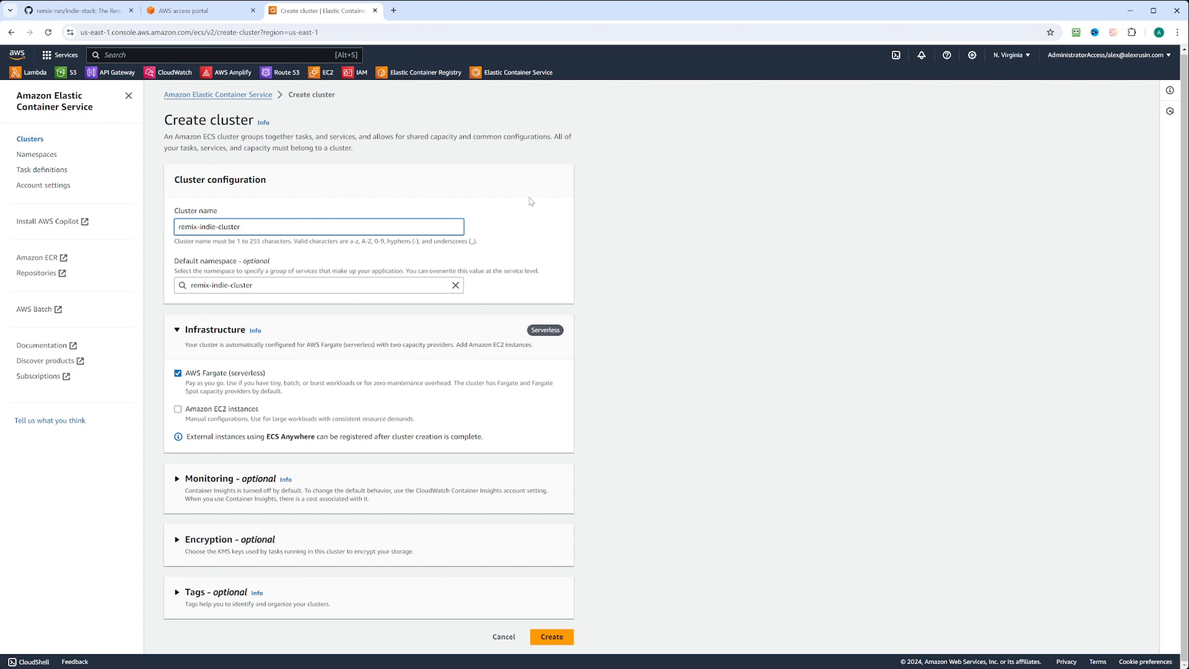
click(556, 638)
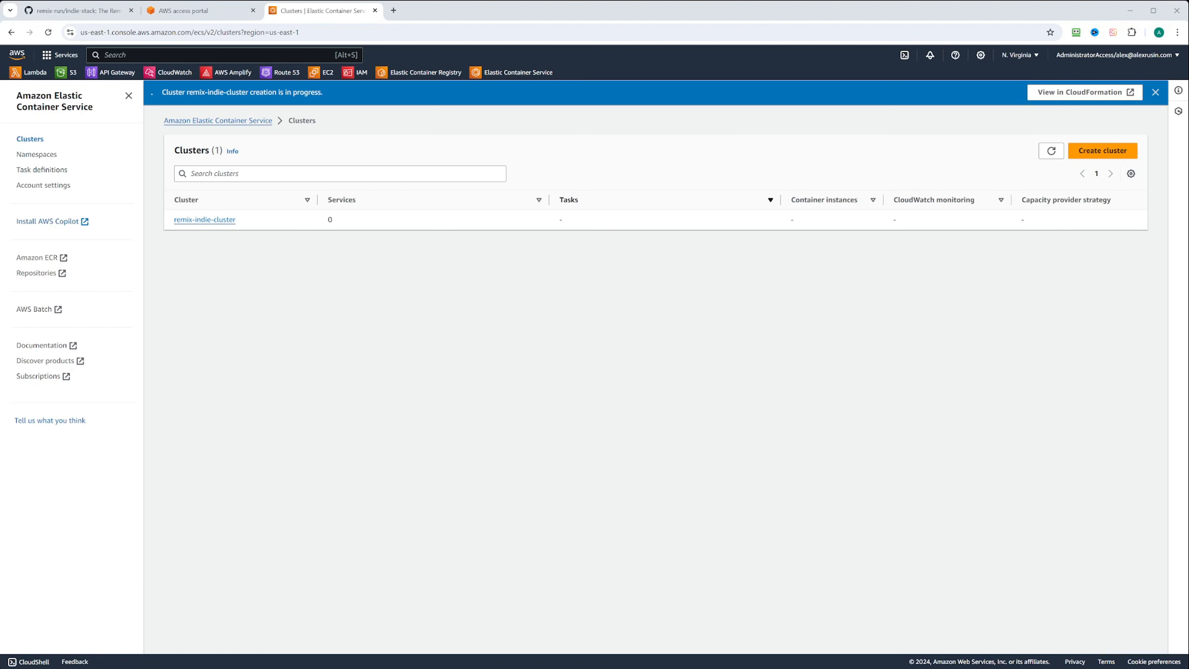
Start a new task definition from the form with family name remix-indie-stack-task.
click(44, 170)
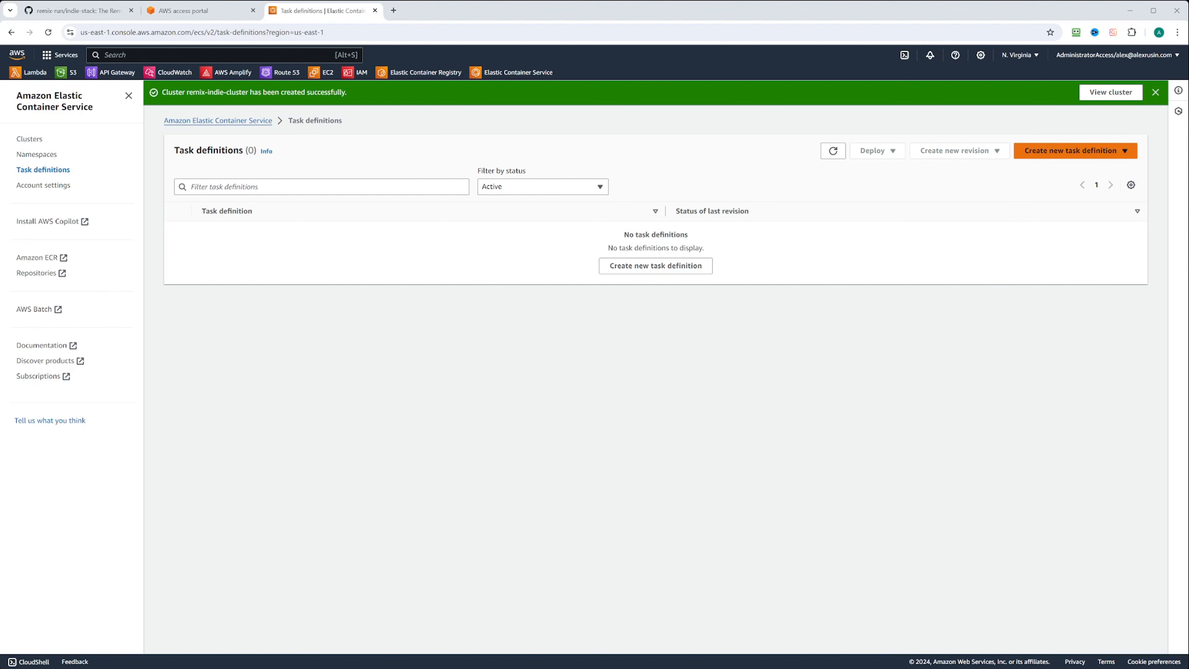
click(1027, 151)
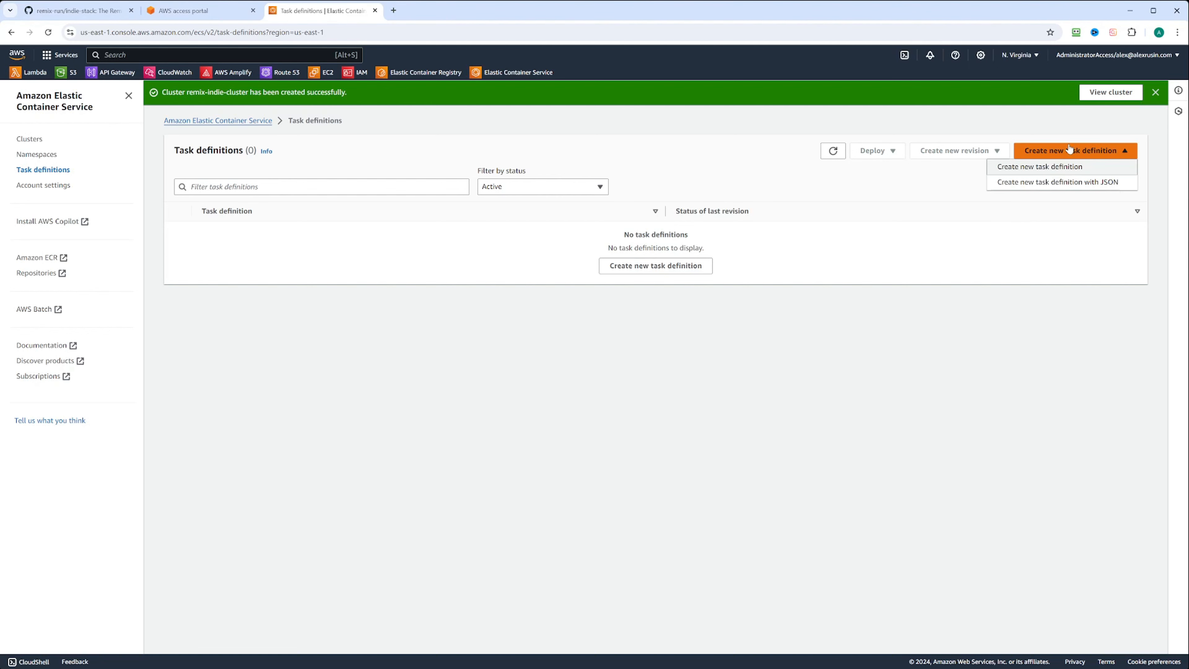
click(1027, 168)
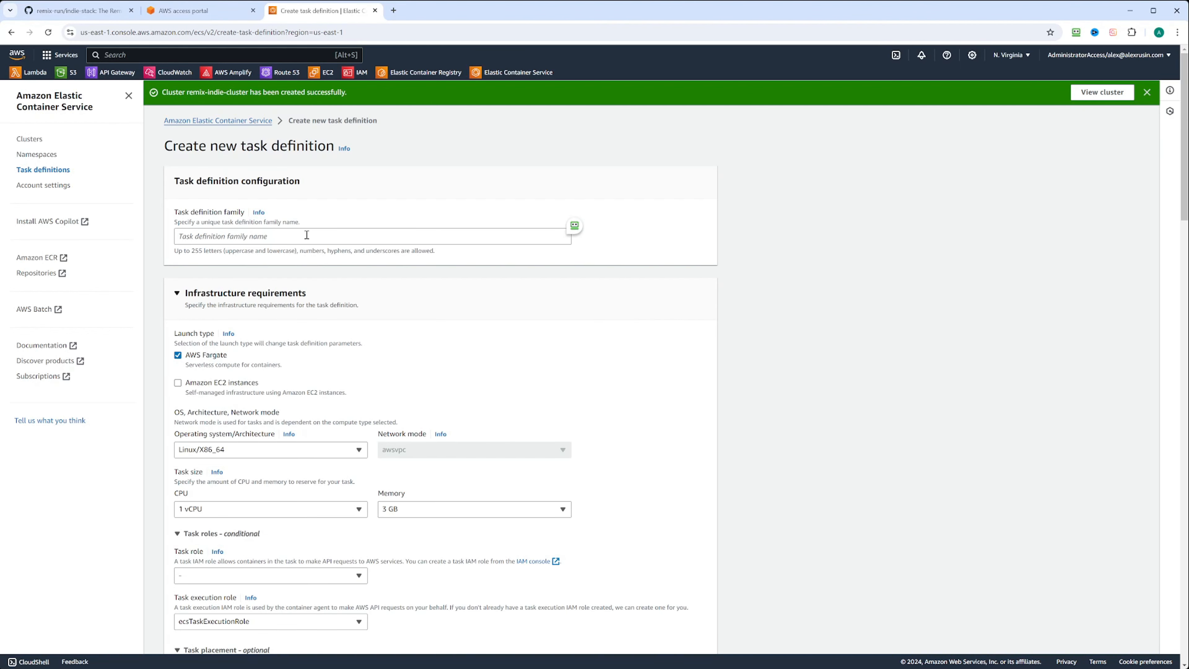
click(264, 237)
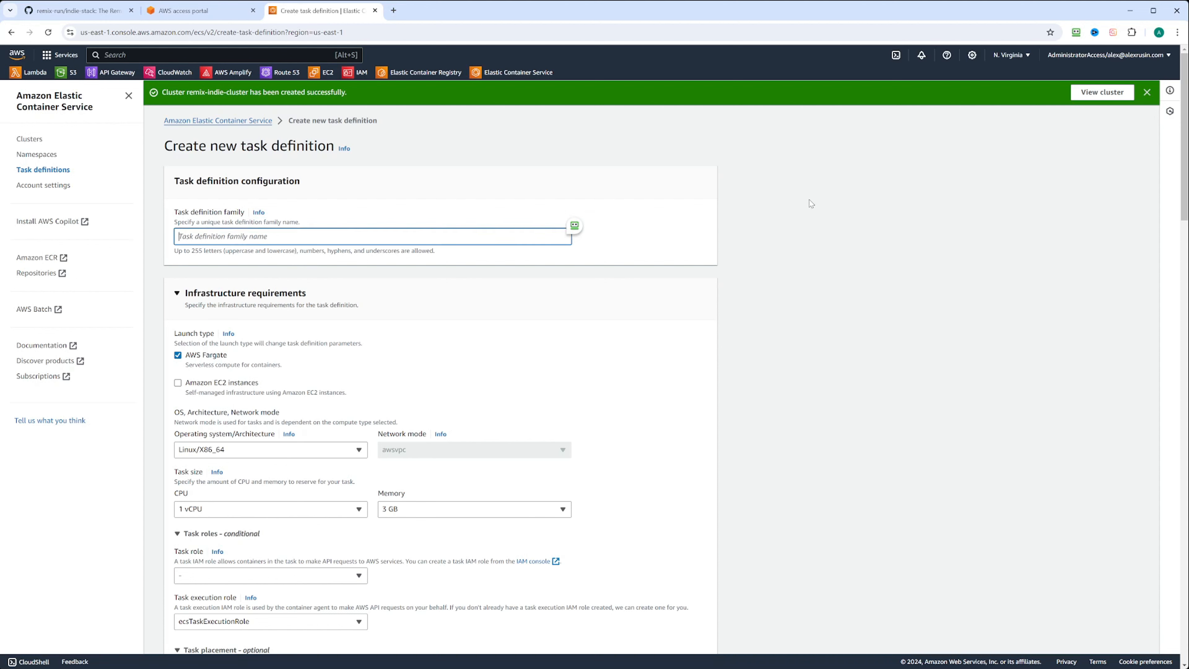
text(remix-indie-stack-task)
scroll(766, 289, down, 2)
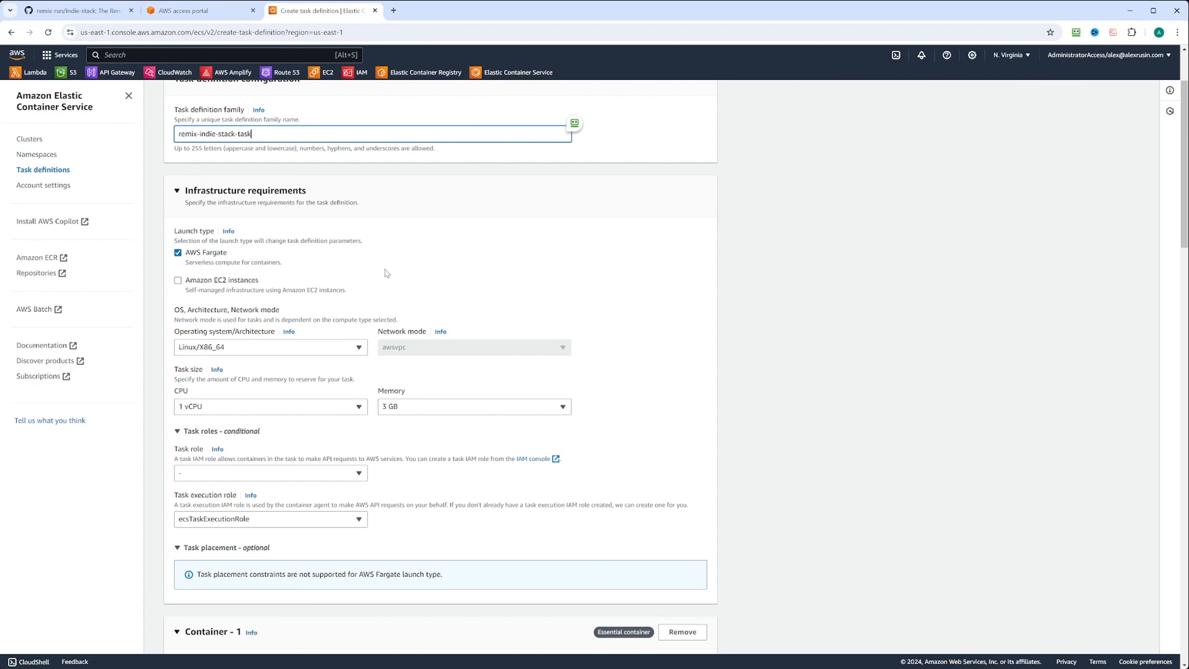
scroll(387, 273, down, 3)
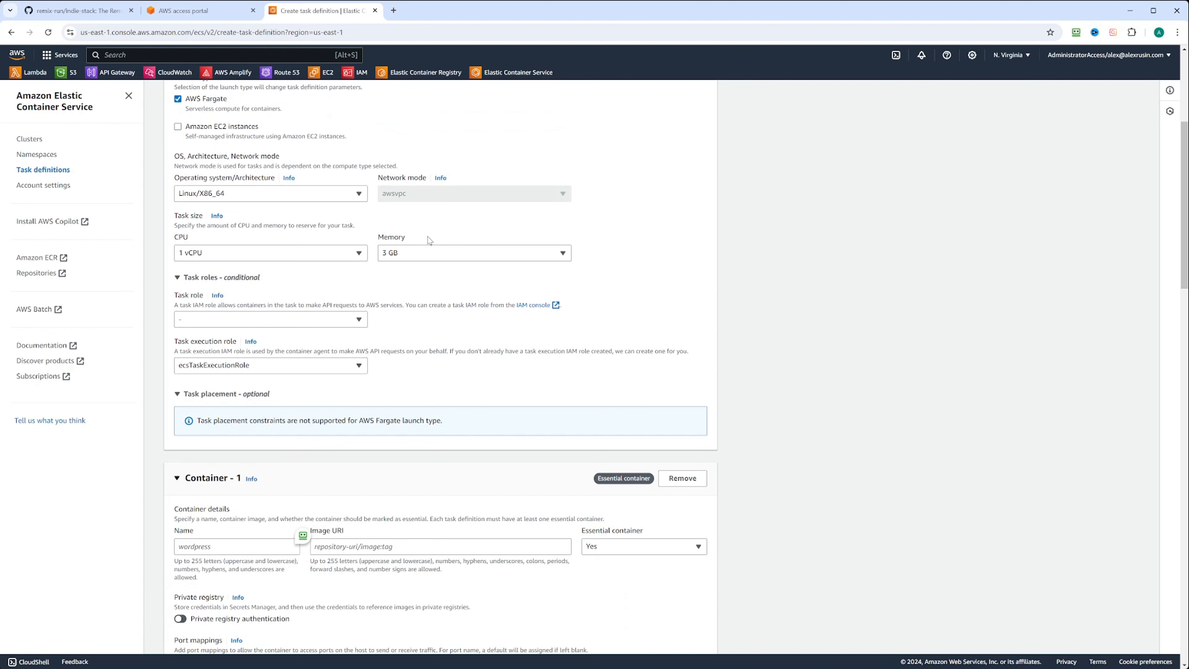
Change the task size to .5 vCPU and 1 GB memory, and expand Task roles.
click(208, 253)
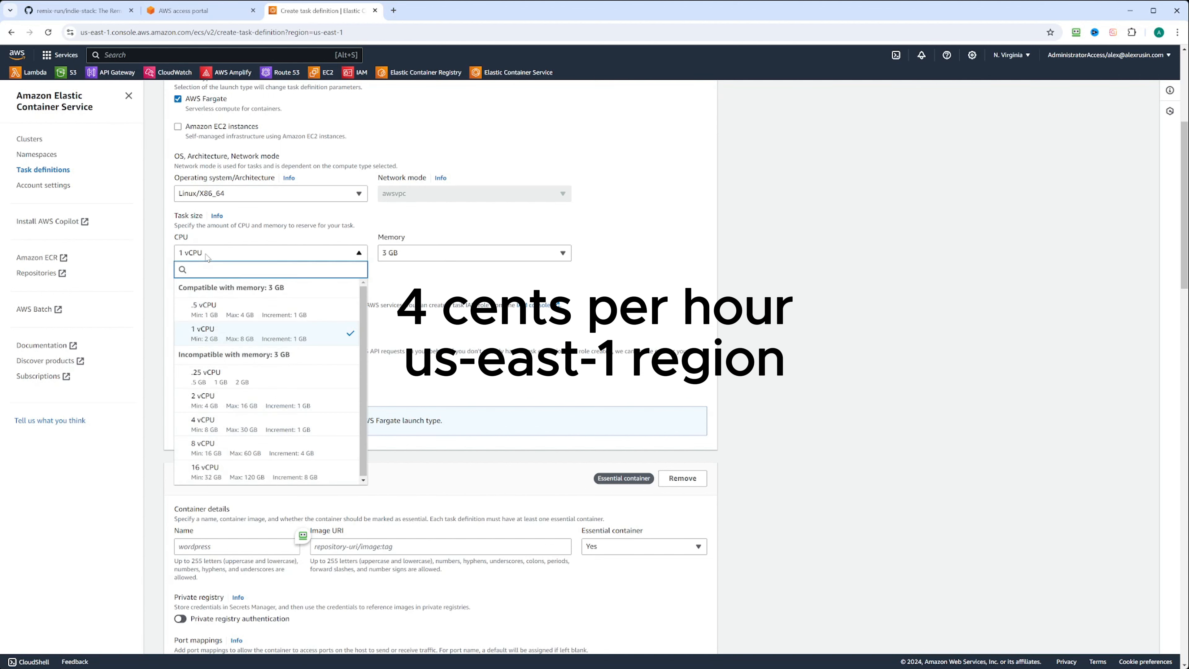
click(206, 309)
click(447, 255)
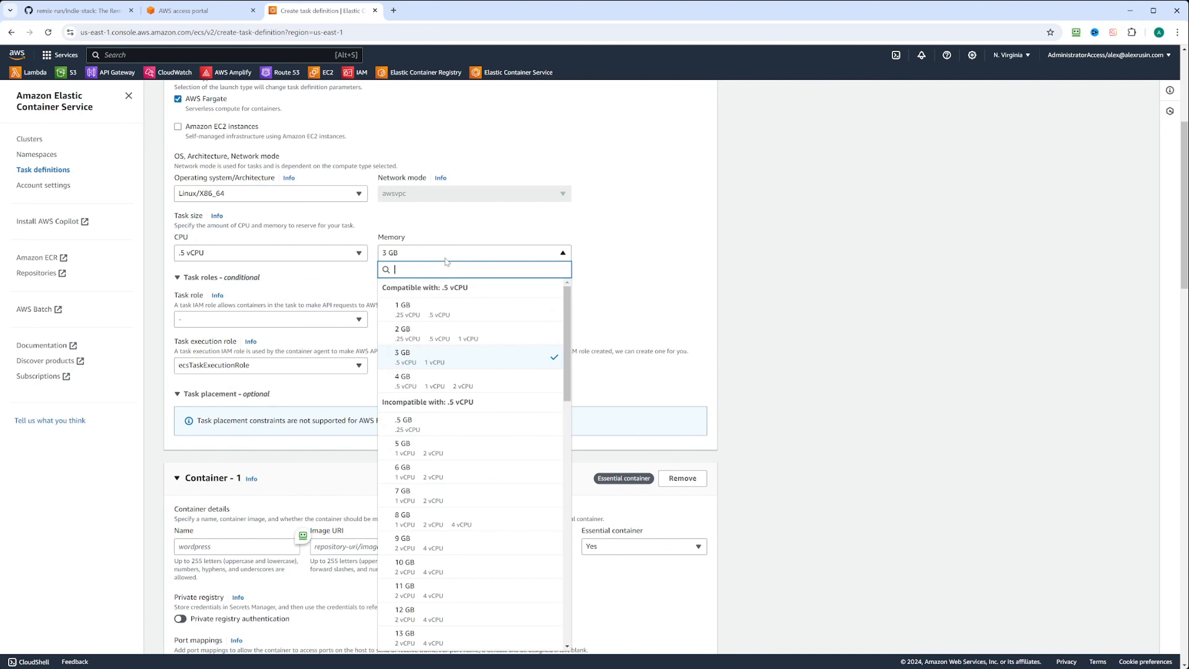
click(431, 309)
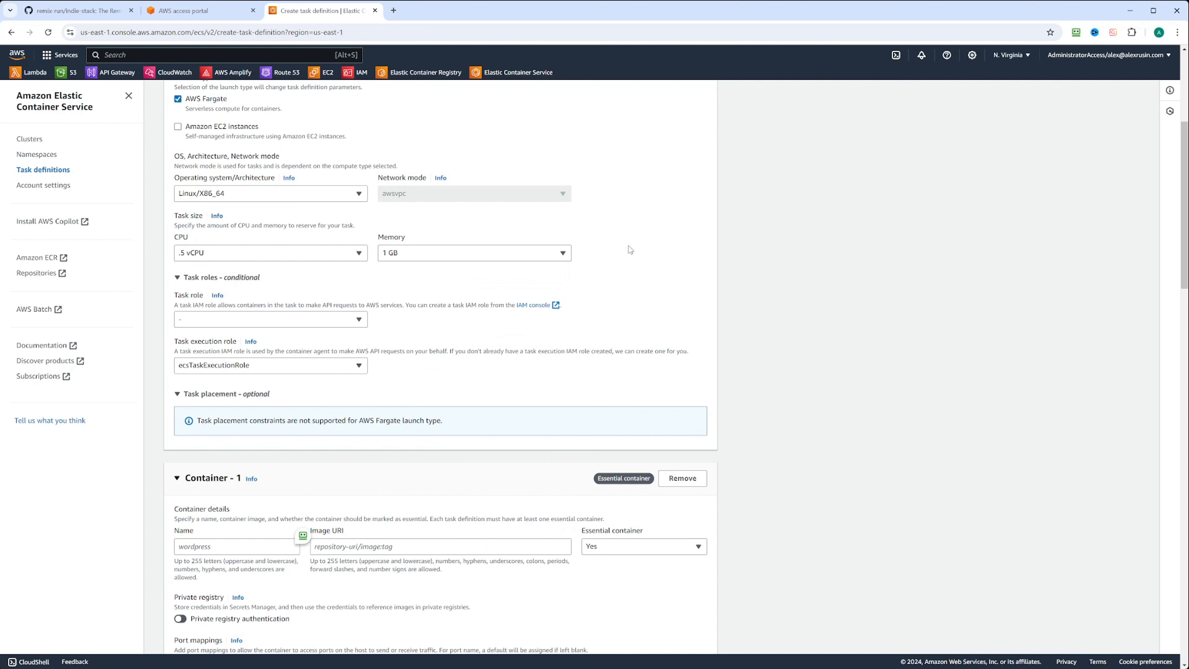
click(236, 256)
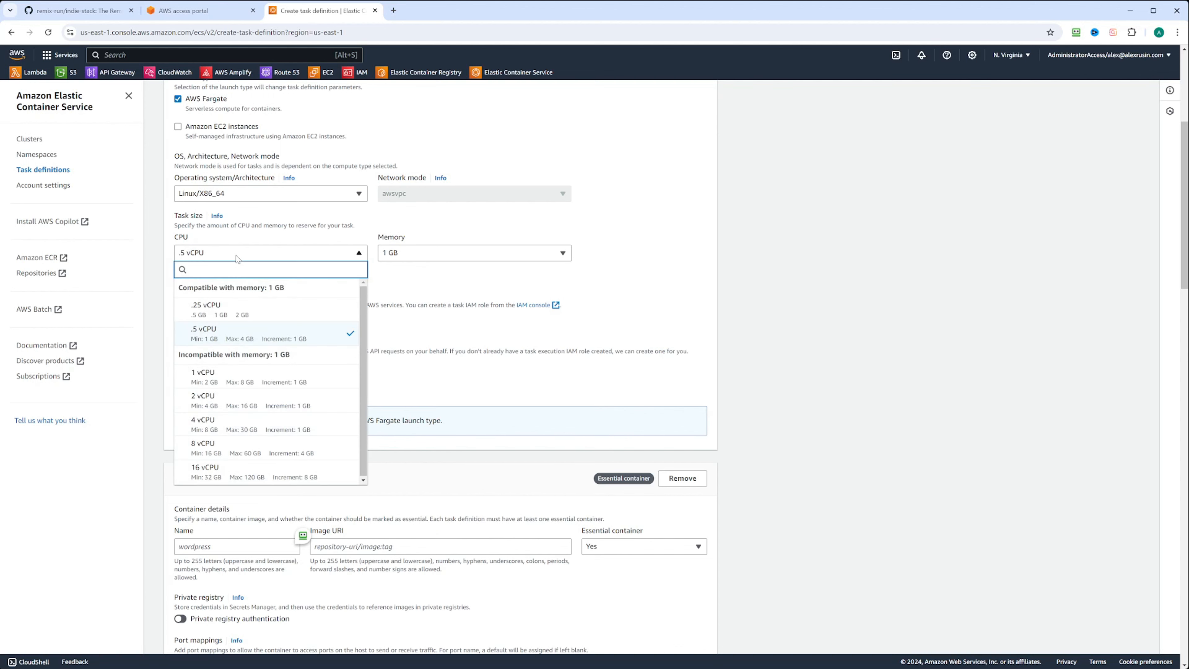
click(463, 256)
click(661, 241)
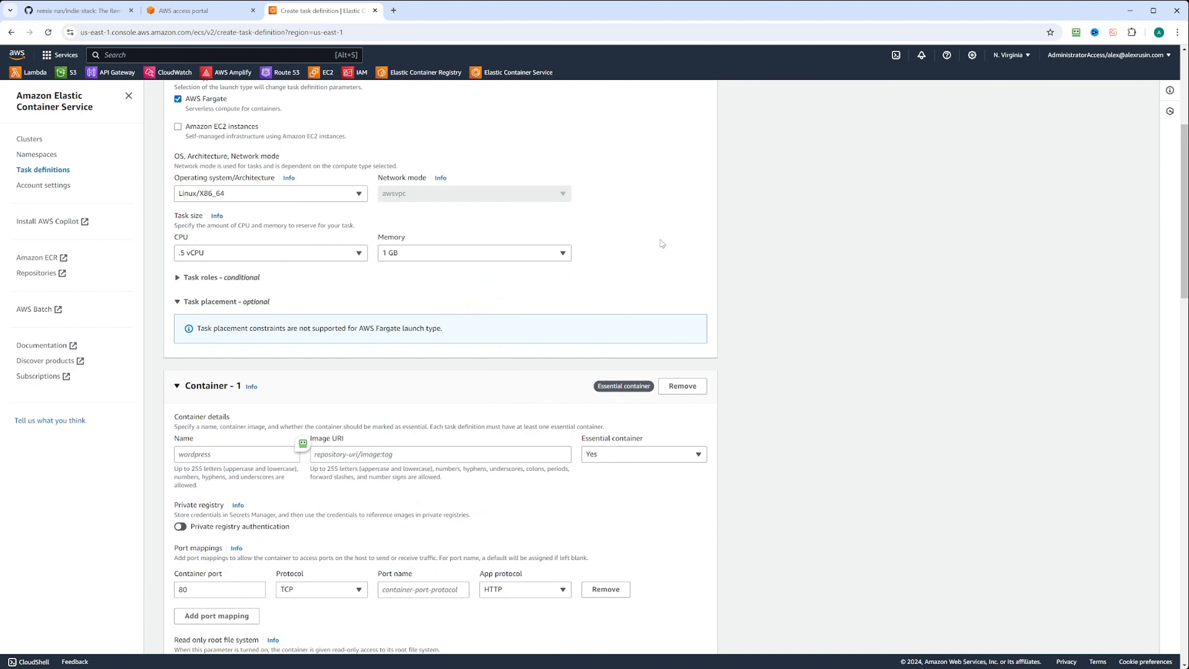
click(230, 277)
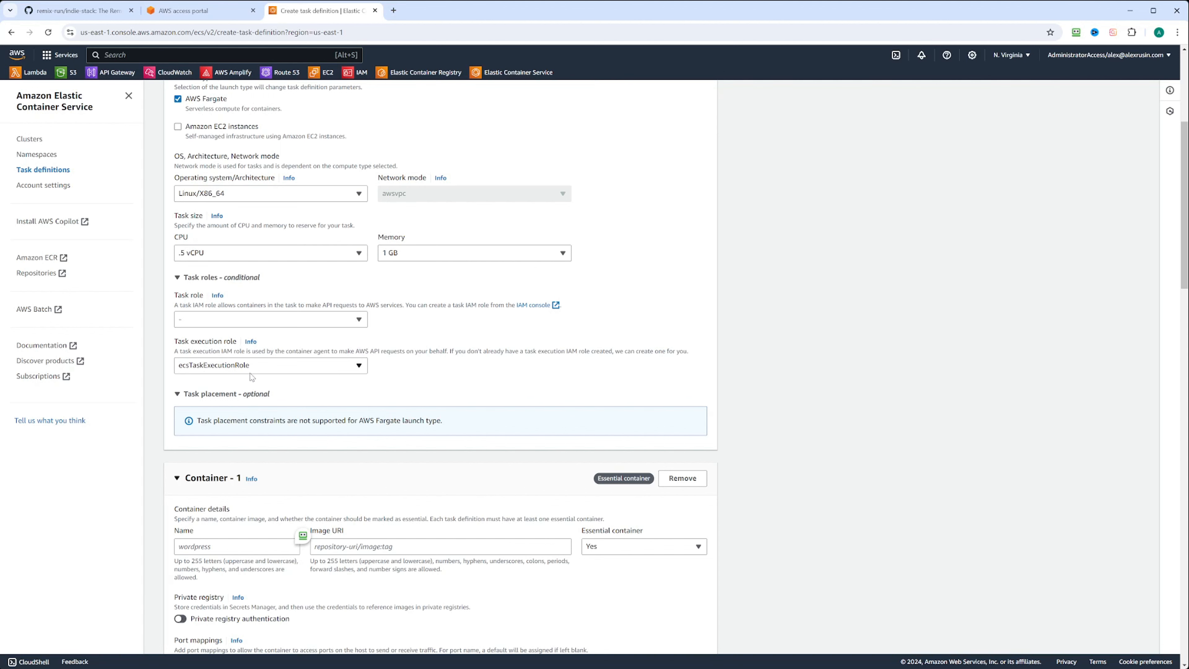
Keep ecsTaskExecutionRole, name the container remix-inidie-stack-container, and paste the remix-indie-stack:latest URI.
click(310, 373)
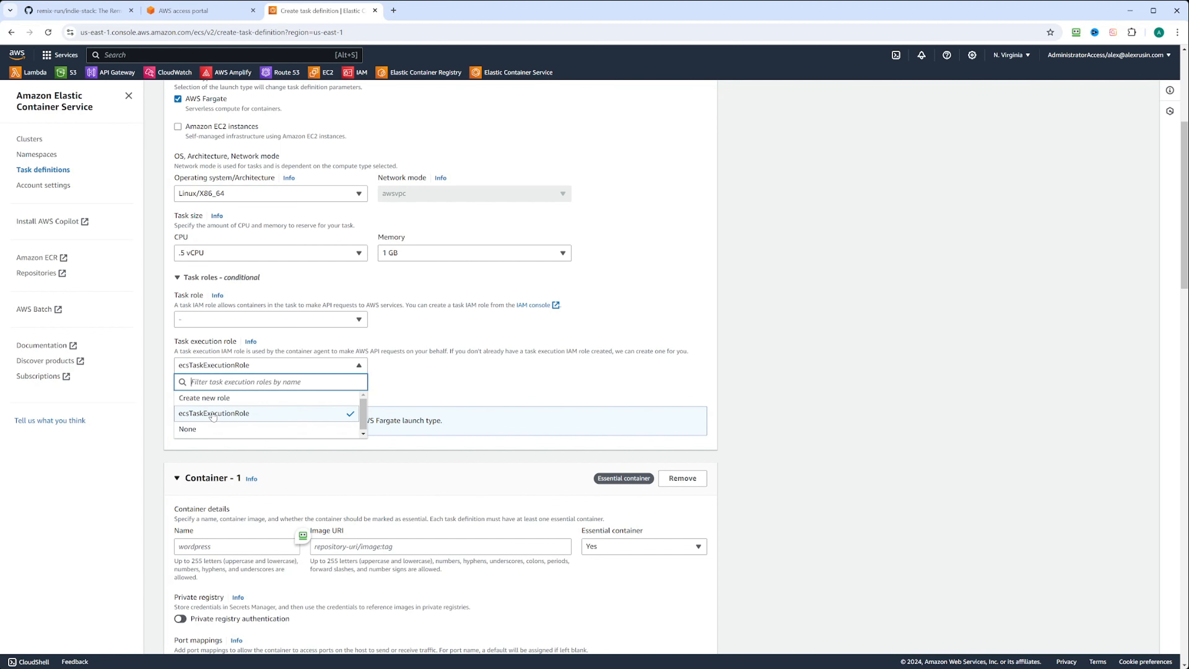
click(215, 414)
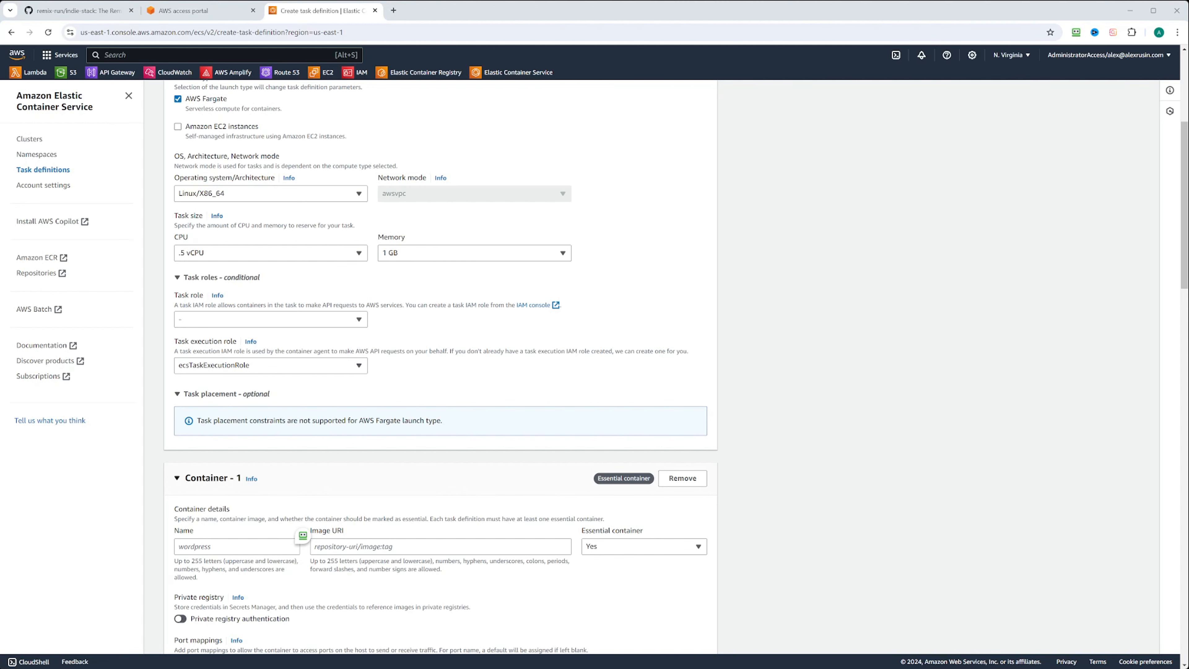
scroll(440, 368, down, 4)
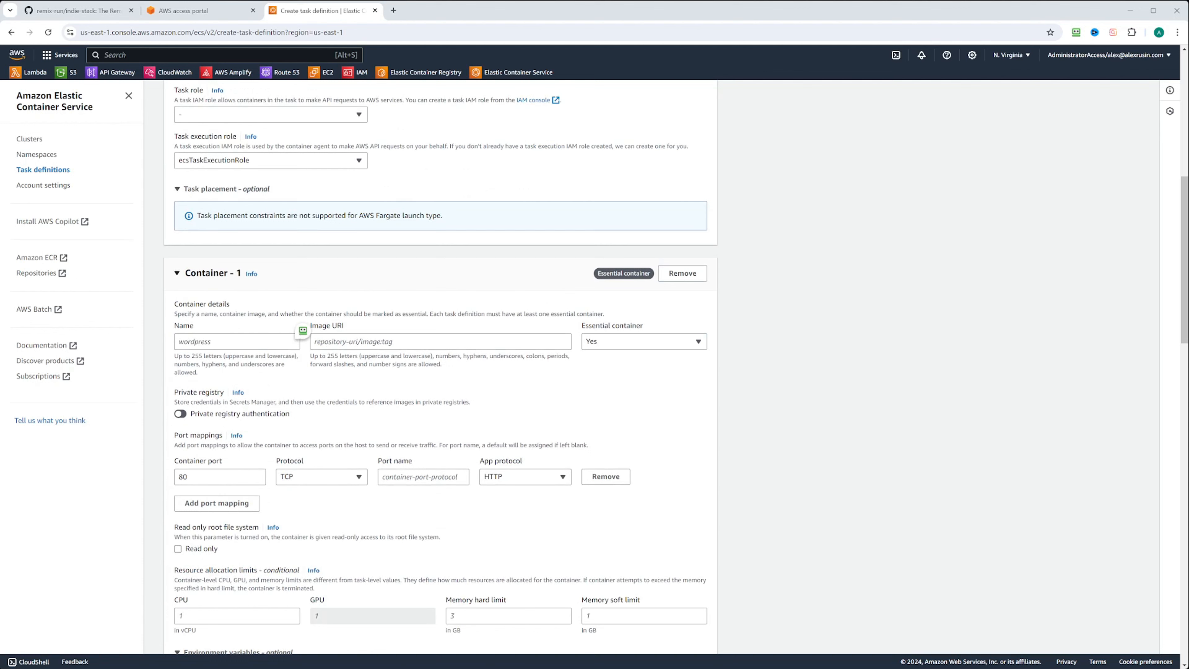
key(alt+Tab)
text(re)
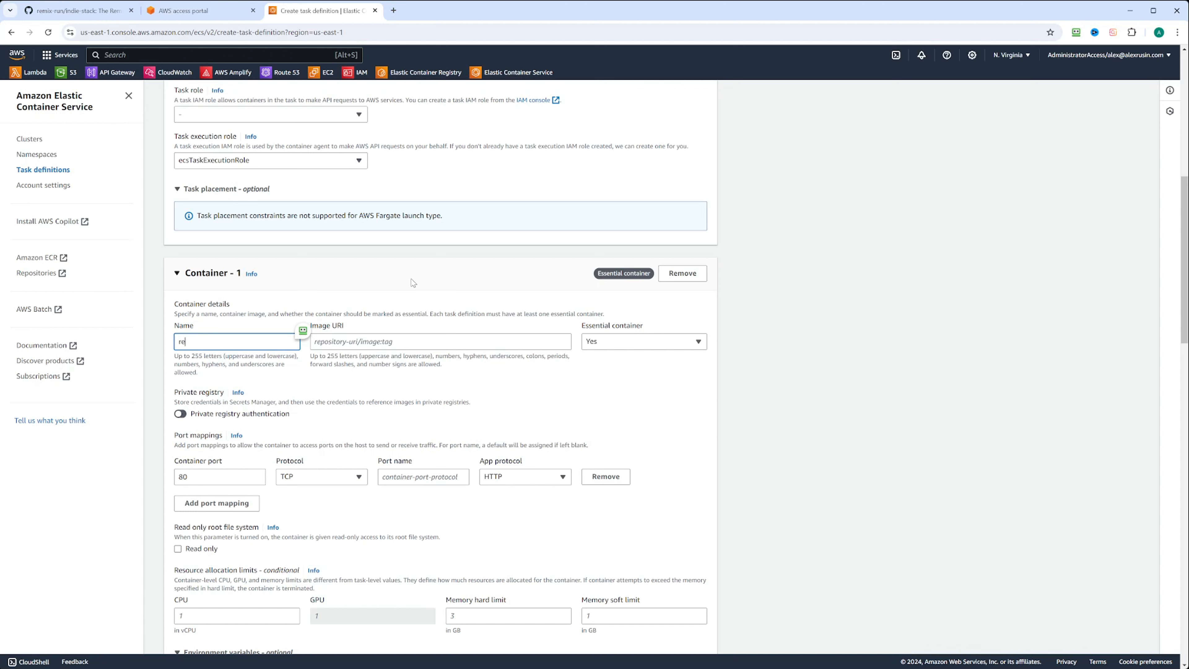
text(mix-inide)
text(e-st)
text(ack-container)
click(350, 342)
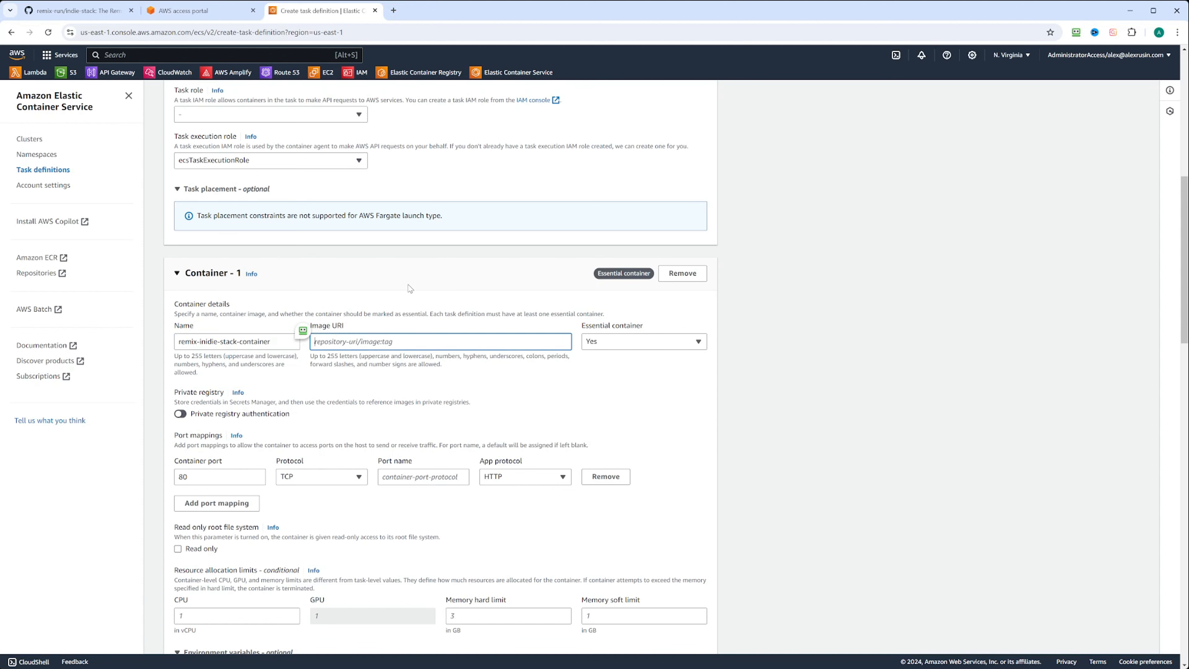
text(412806877814.dkr.ecr.us-east-1.amazonaws.com/remix-indie-stack:latest)
scroll(309, 300, down, 3)
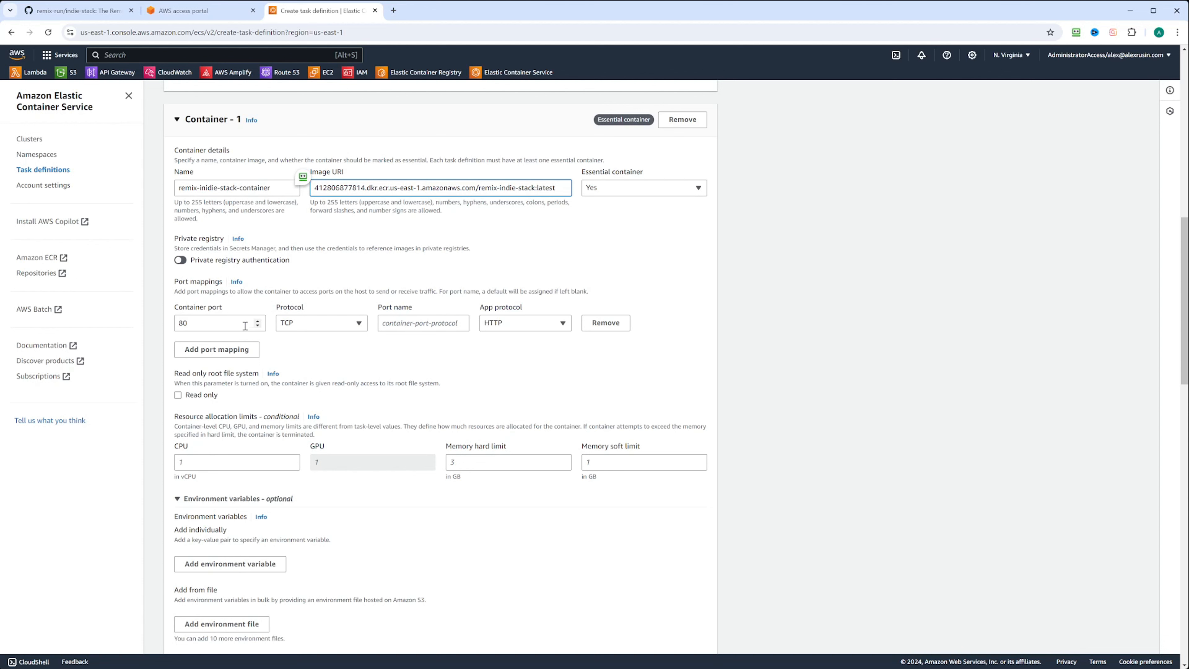
Name the container's port 80 TCP mapping port-80 with the HTTP app protocol.
click(407, 323)
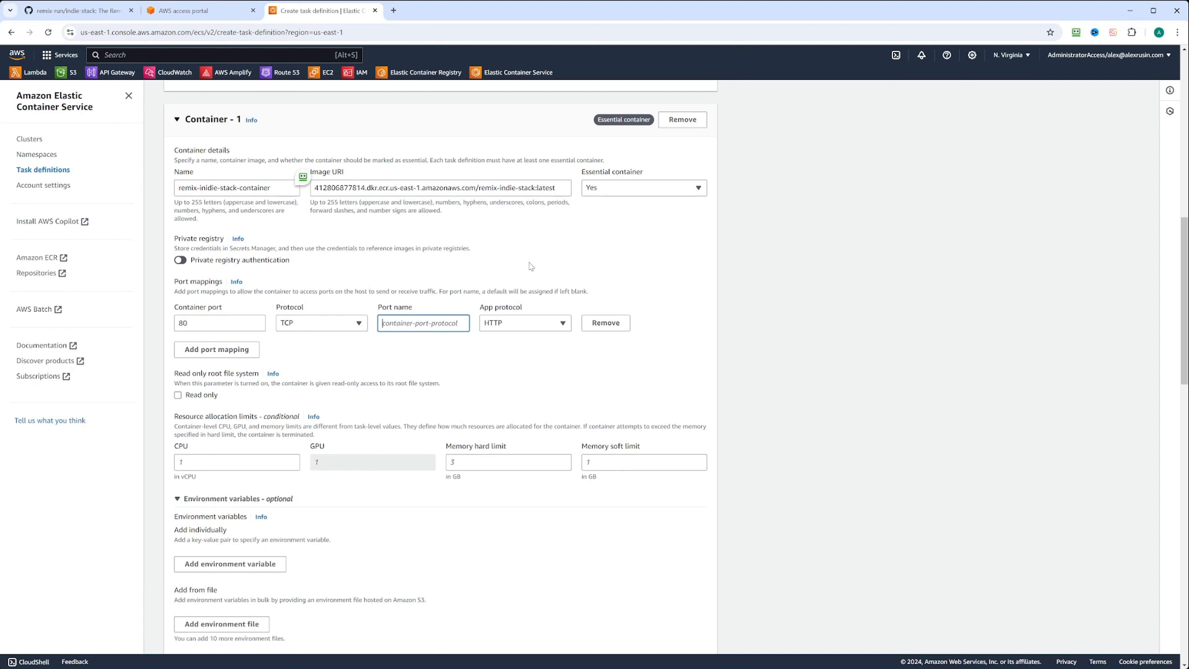
text(port-80)
click(530, 266)
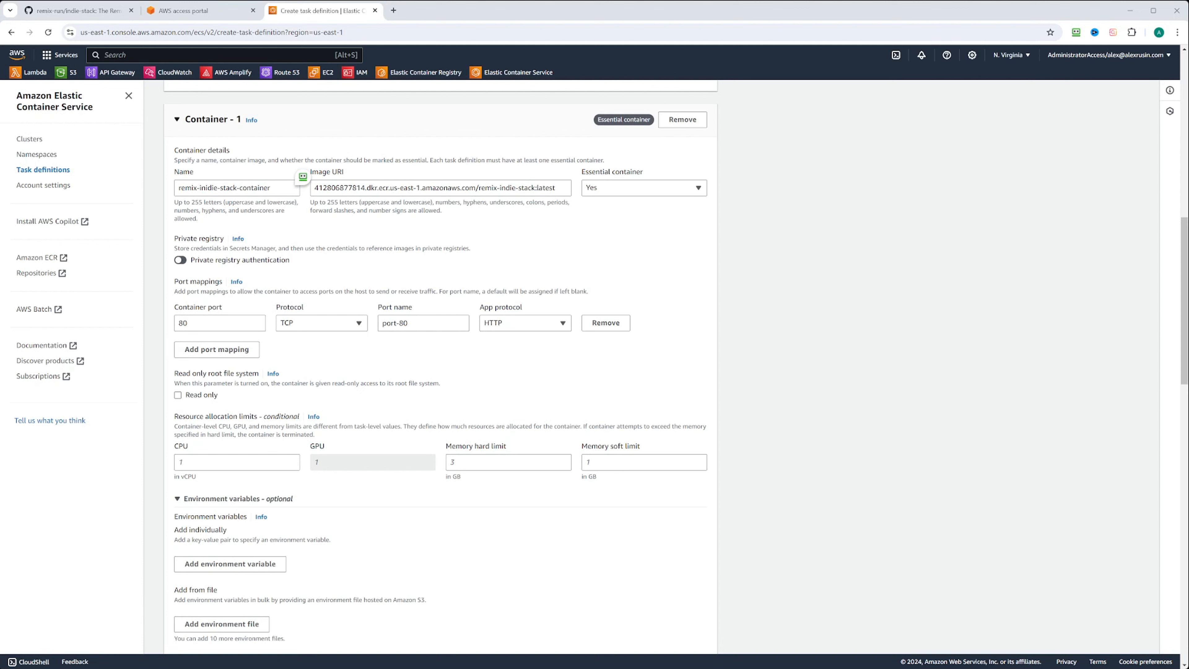
scroll(440, 365, down, 5)
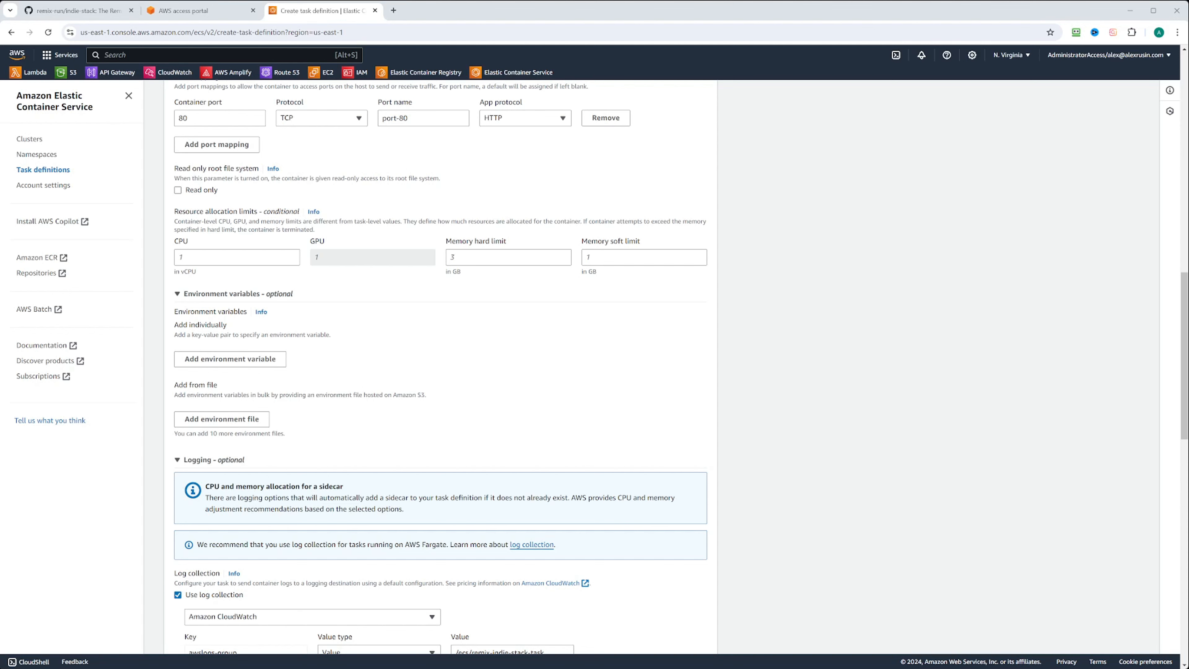
Add environment variable SESSION_SECRET with the pasted hex secret value, plus an empty environment-file row.
click(275, 358)
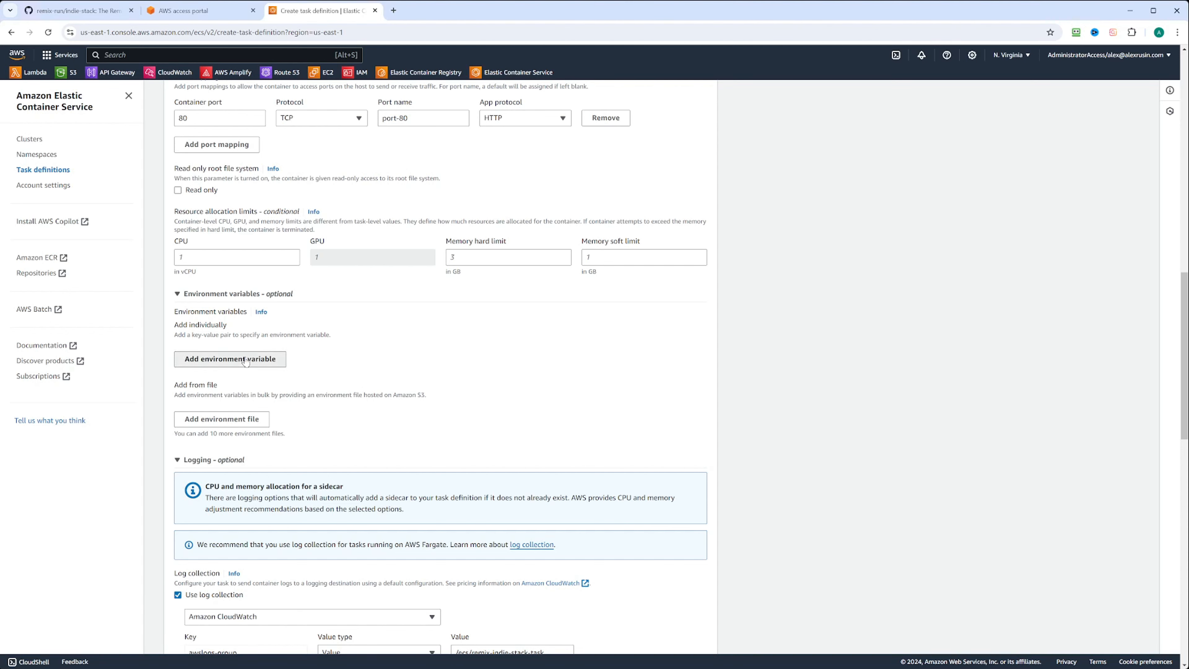
text(SESSION_SECRET)
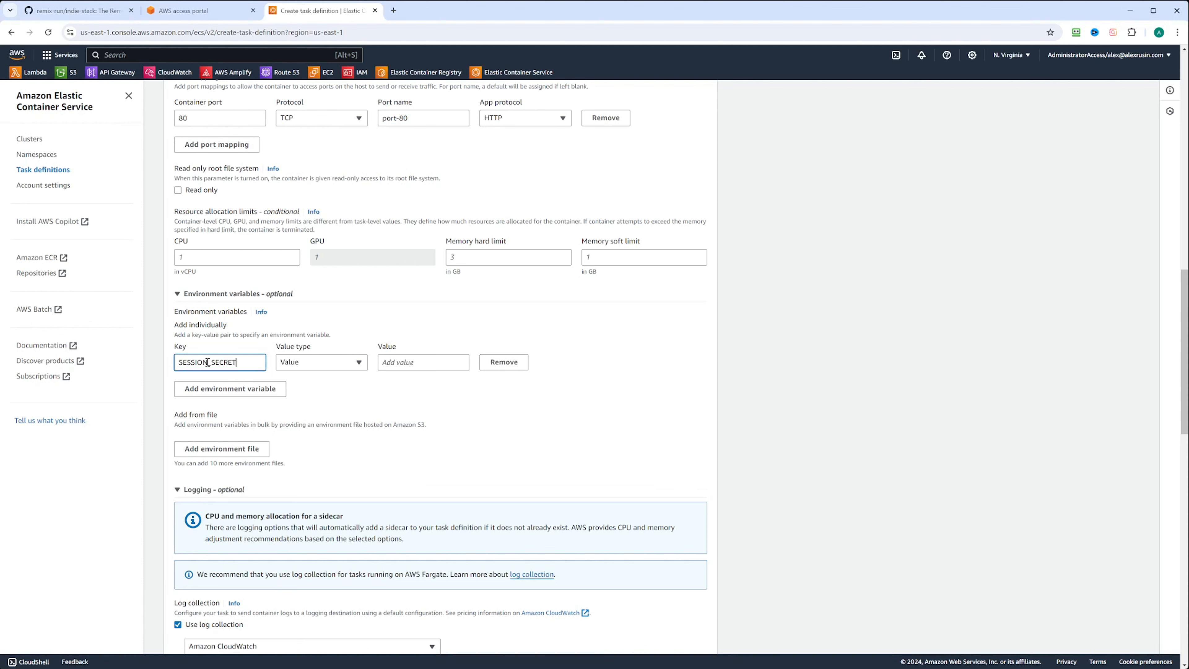
click(331, 364)
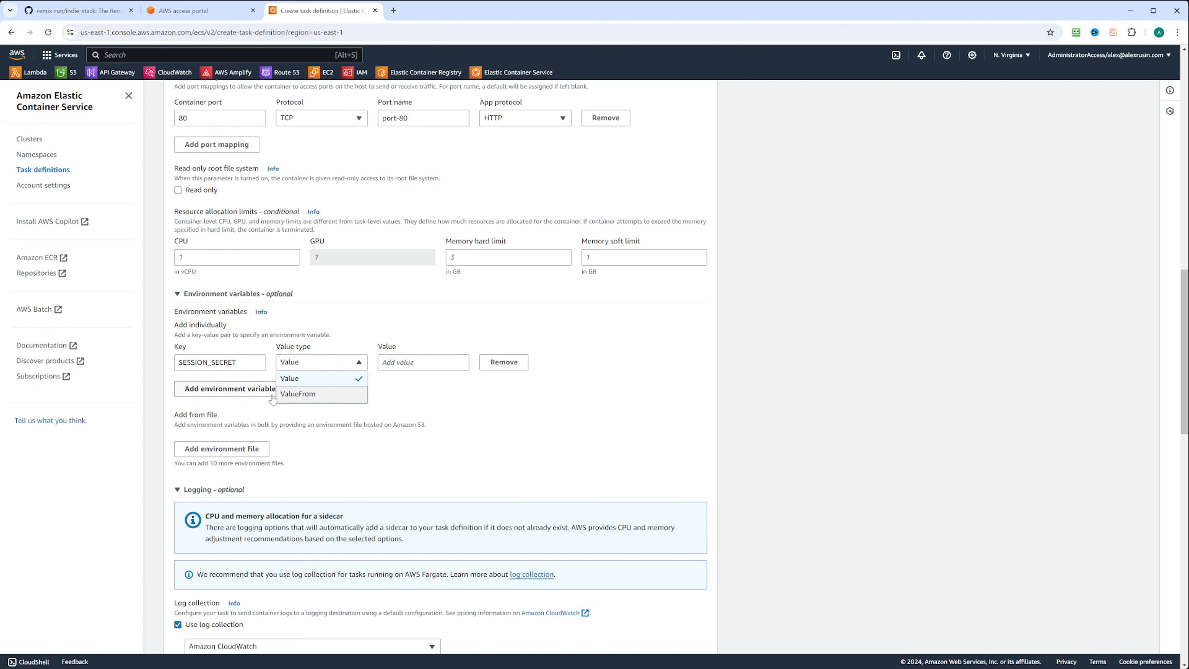
click(306, 380)
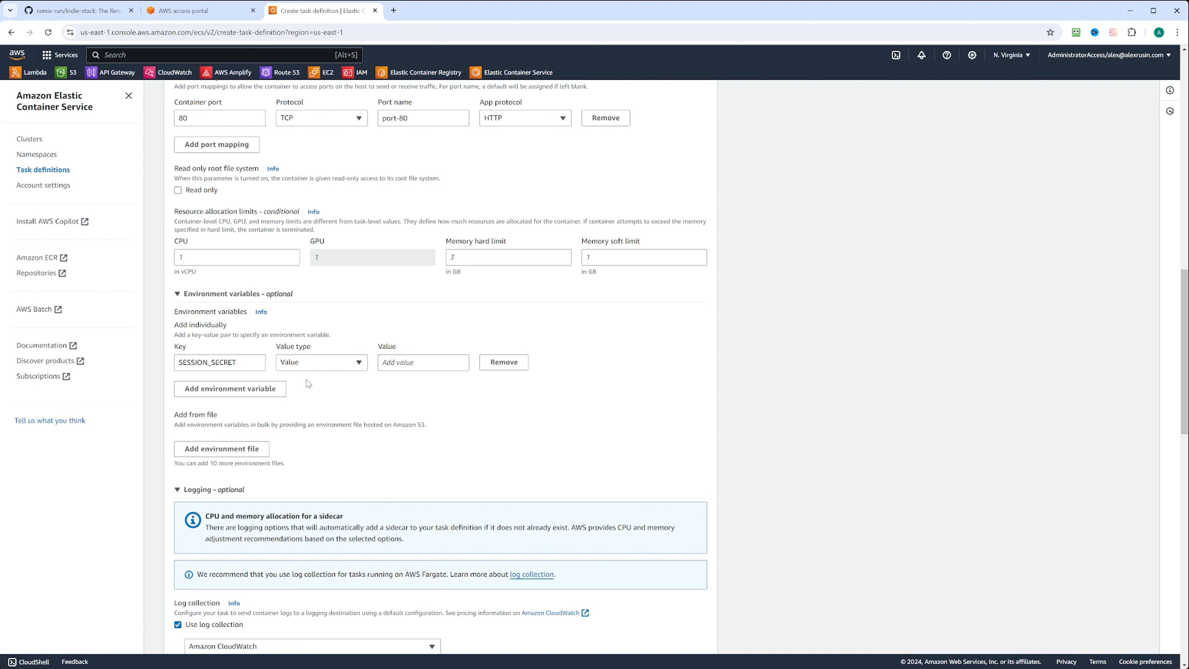
click(406, 360)
key(ctrl+v)
scroll(425, 377, down, 2)
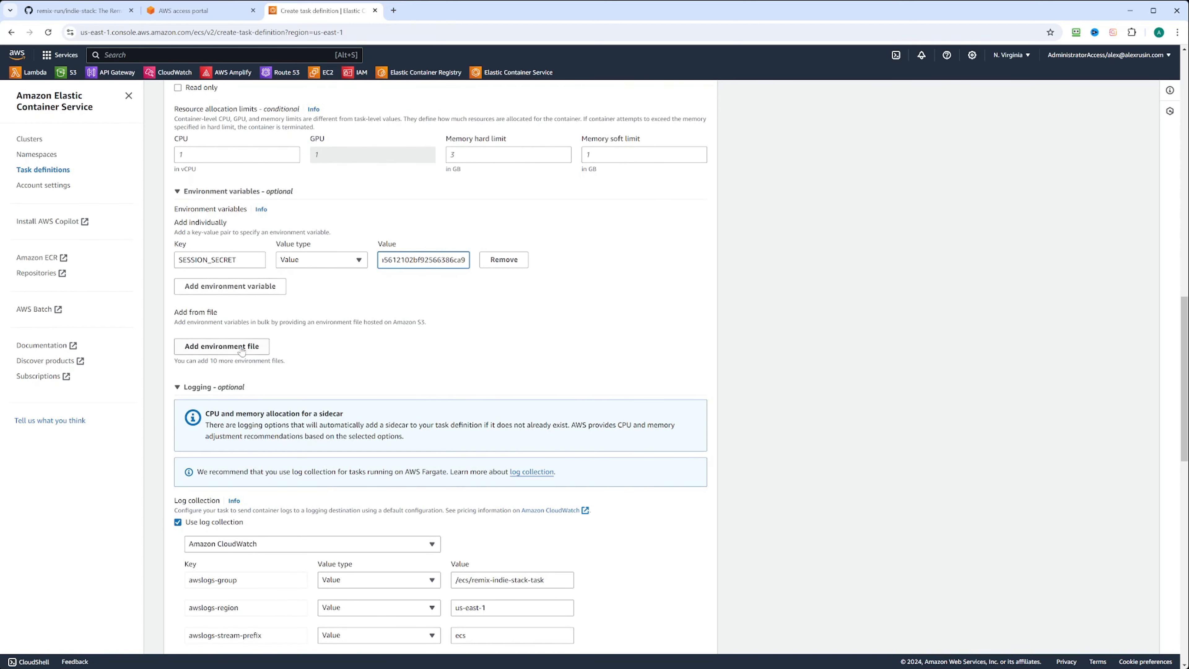
click(201, 352)
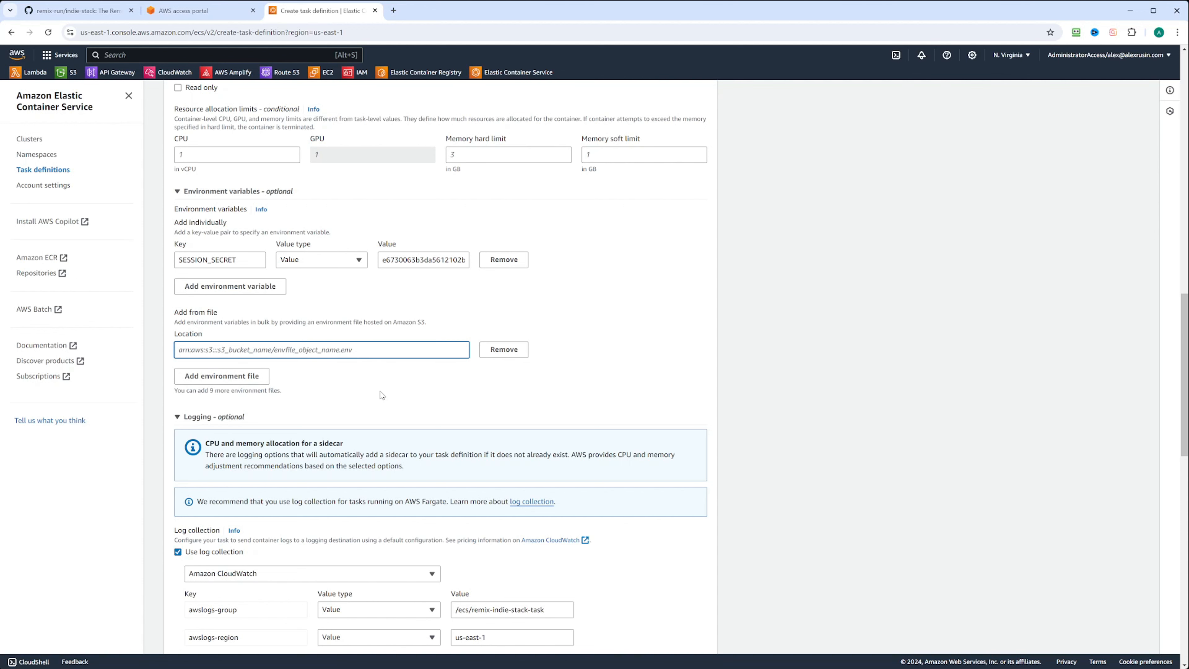
scroll(380, 420, up, 6)
scroll(379, 417, up, 5)
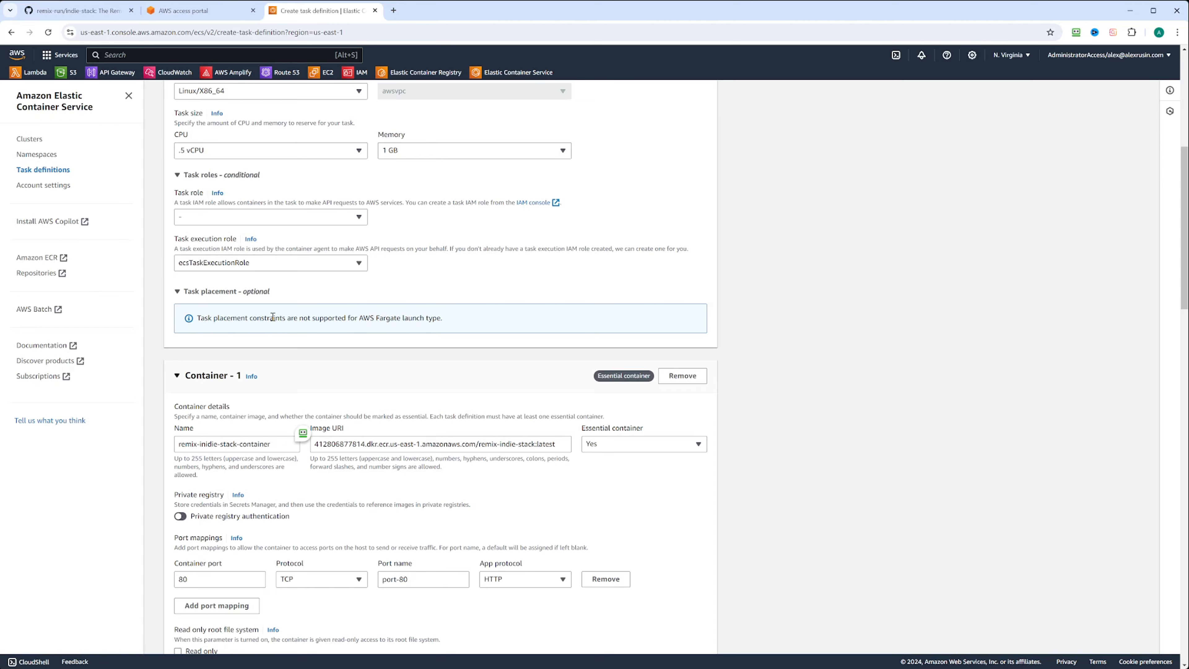
scroll(273, 317, down, 15)
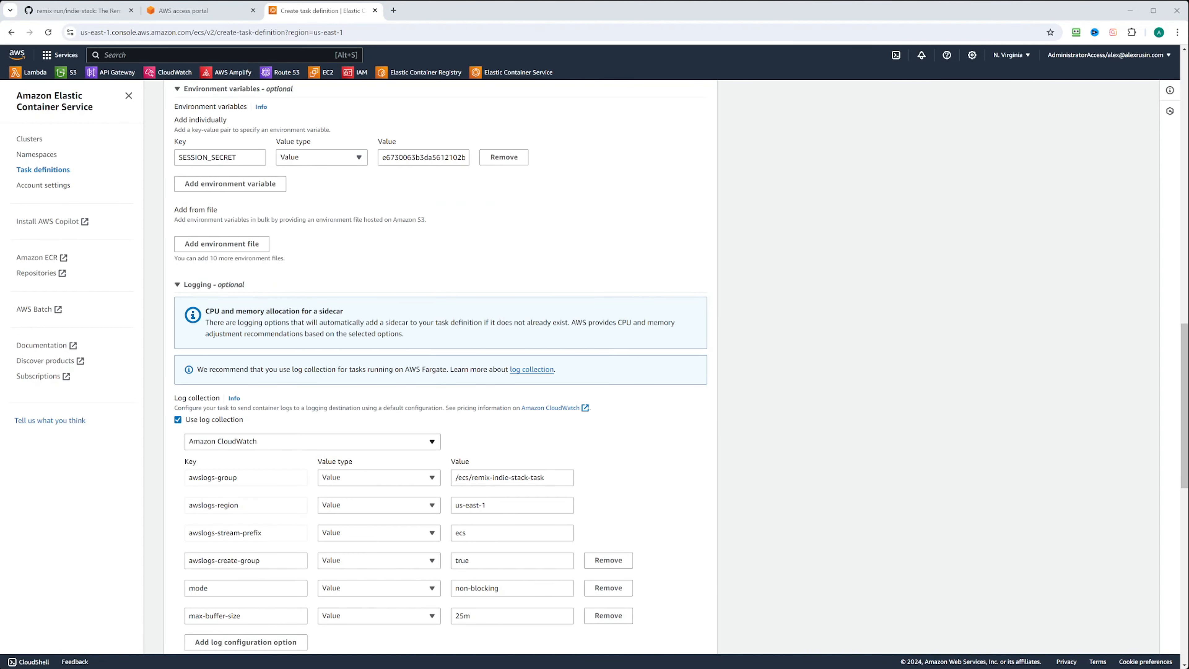
scroll(440, 365, down, 2)
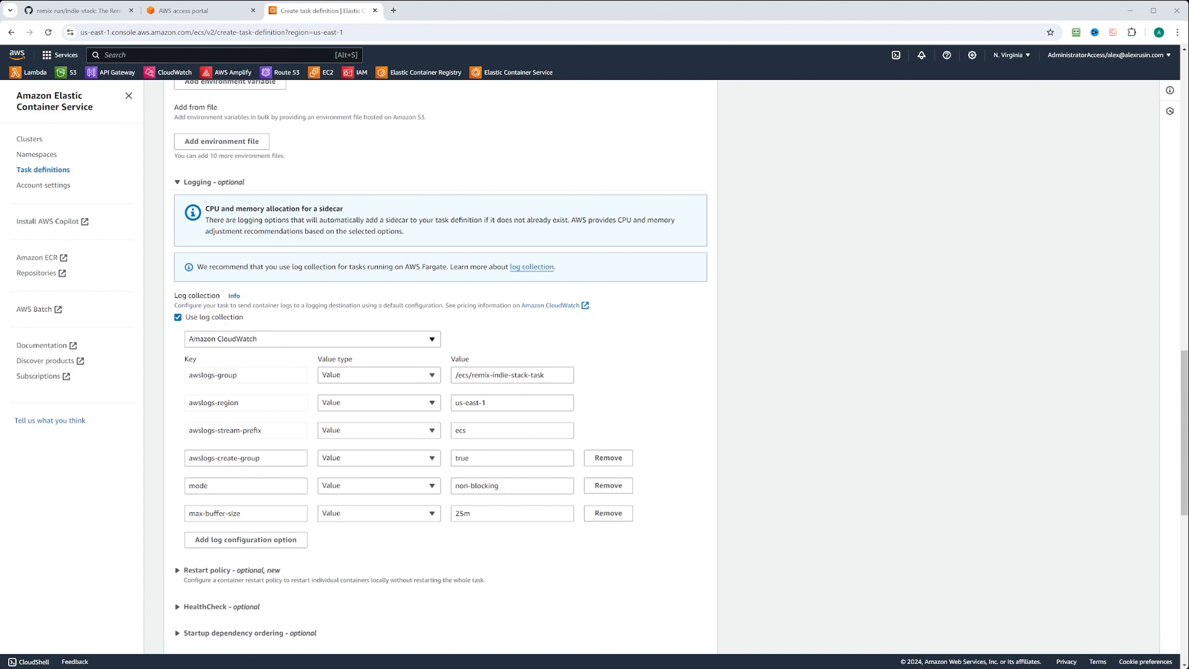
click(283, 338)
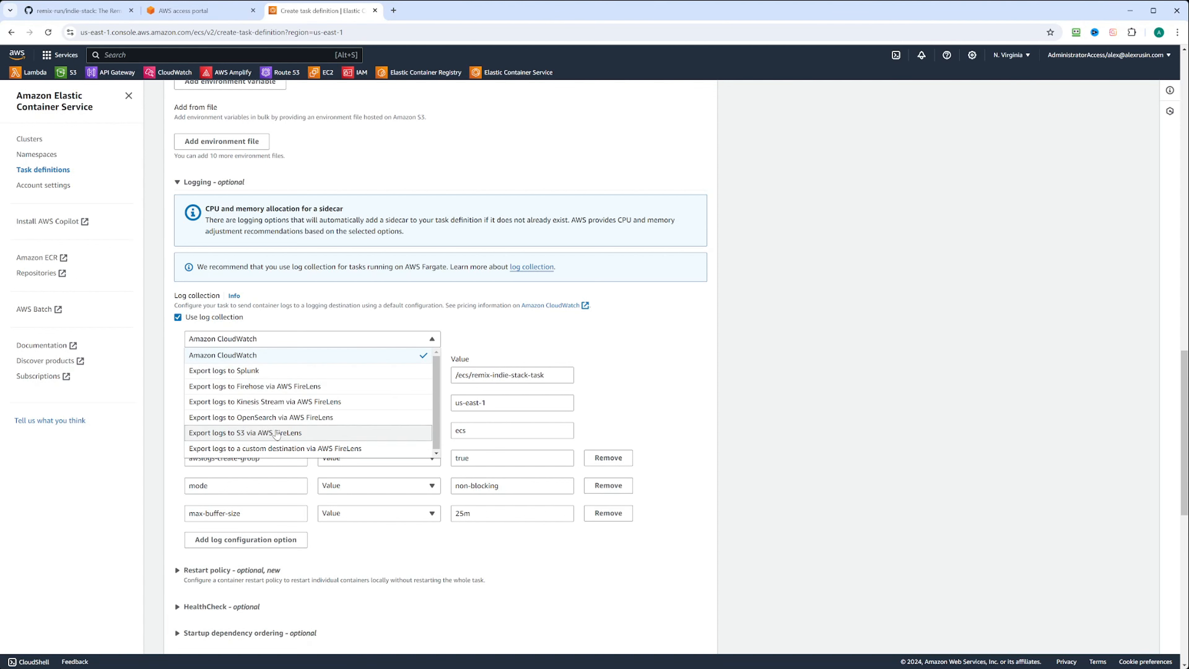
click(517, 339)
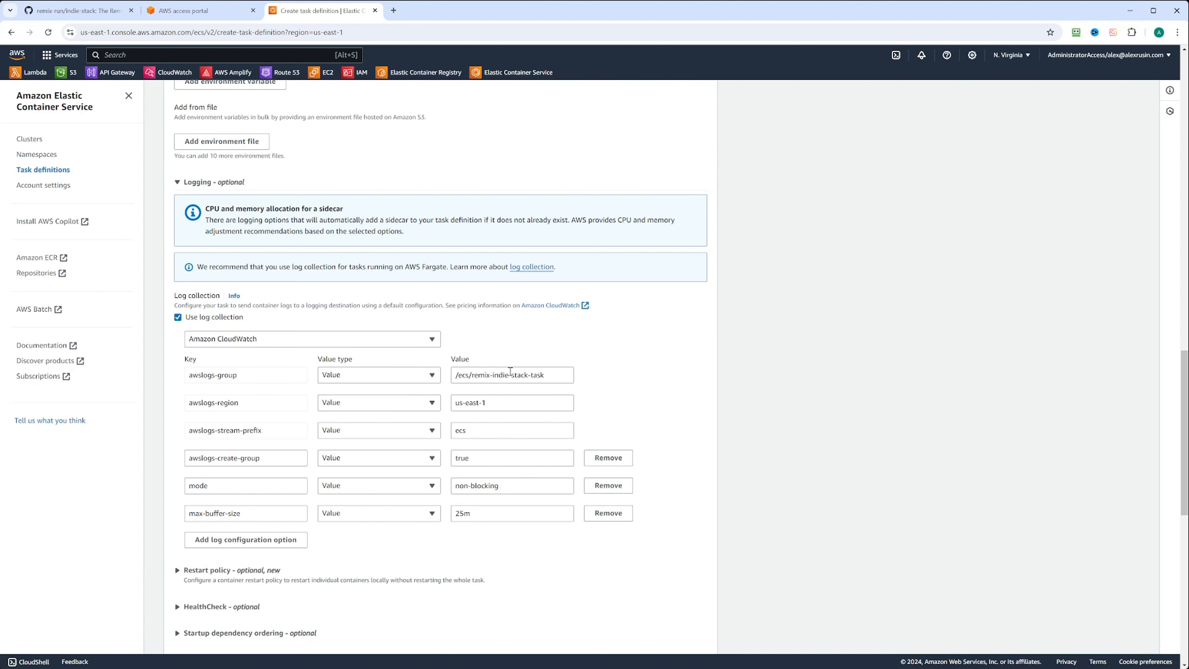
scroll(510, 371, down, 6)
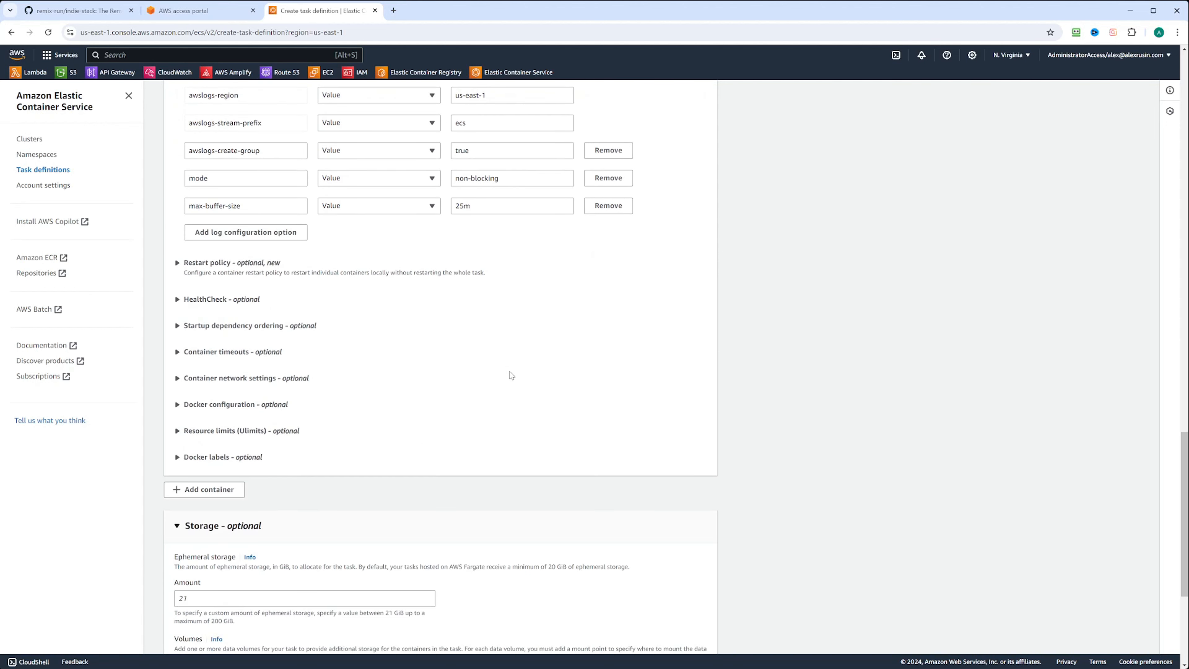
scroll(615, 470, up, 1)
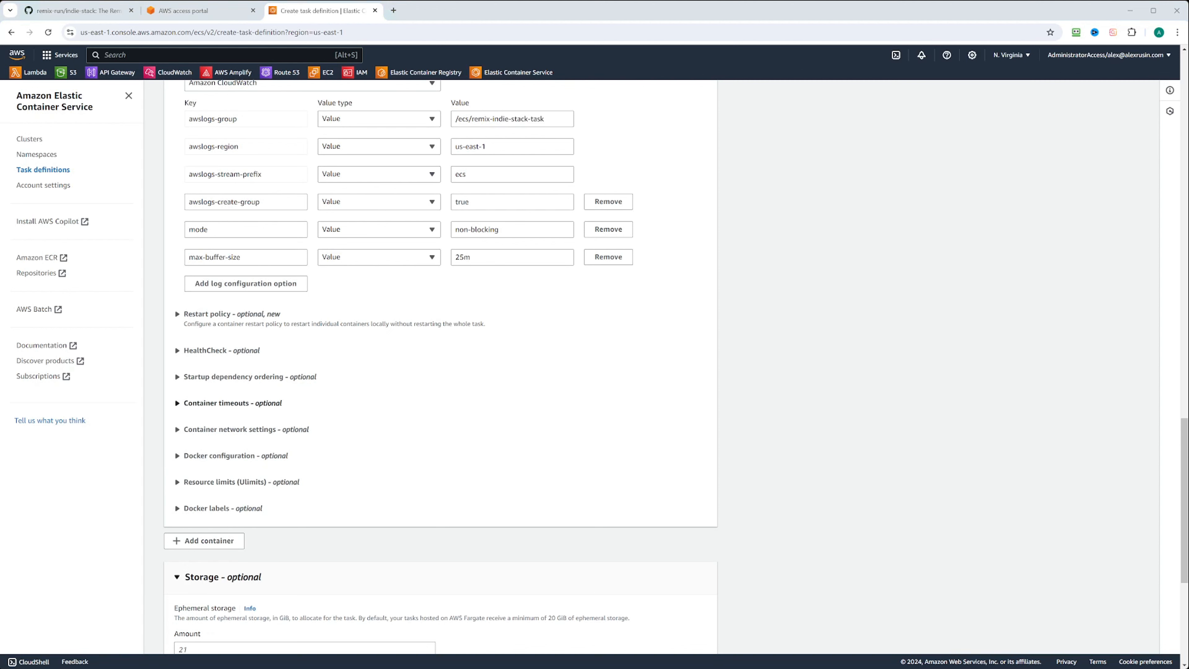
click(178, 313)
click(178, 313)
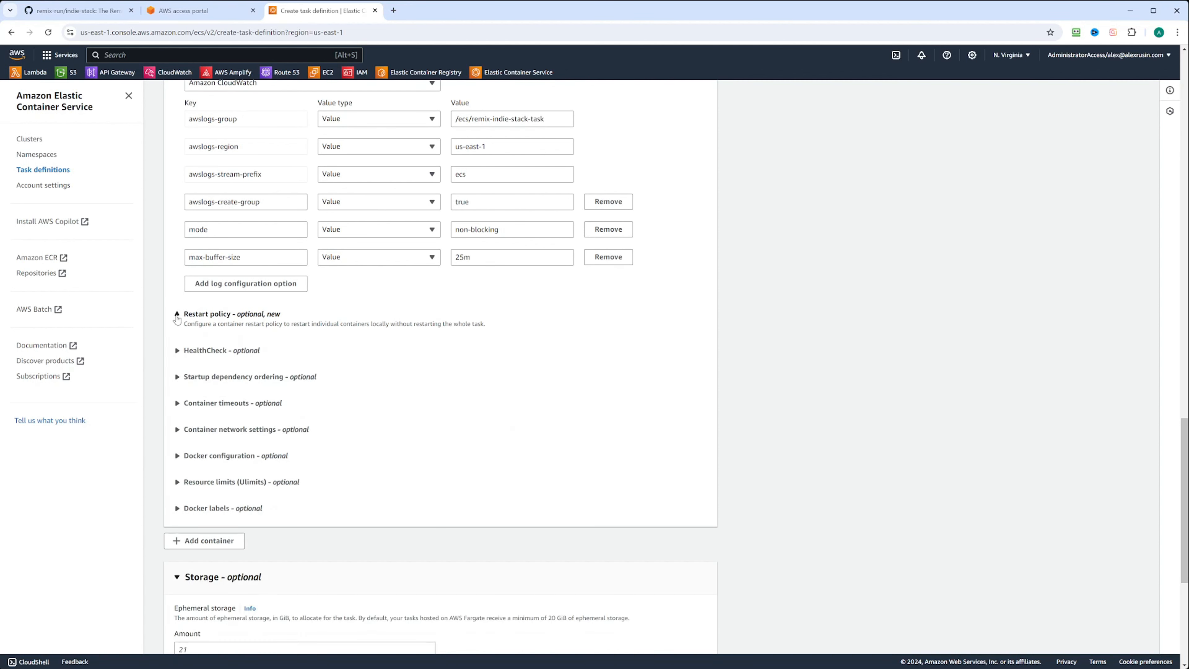
click(177, 350)
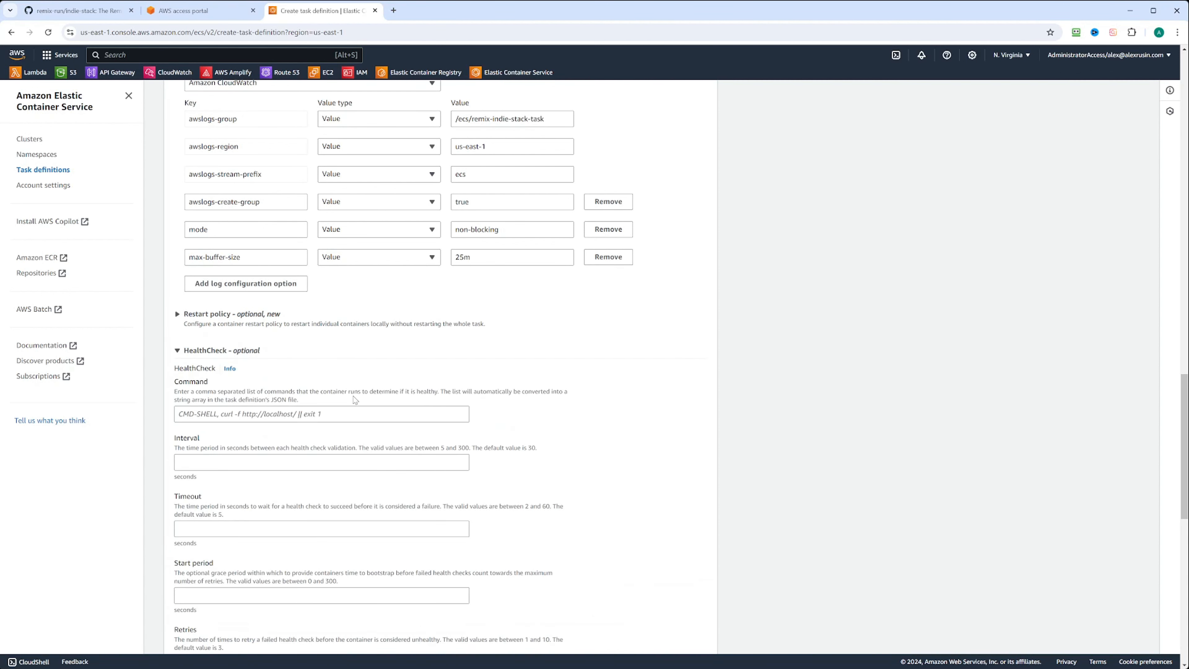
scroll(355, 398, down, 1)
scroll(354, 398, down, 2)
scroll(356, 401, up, 1)
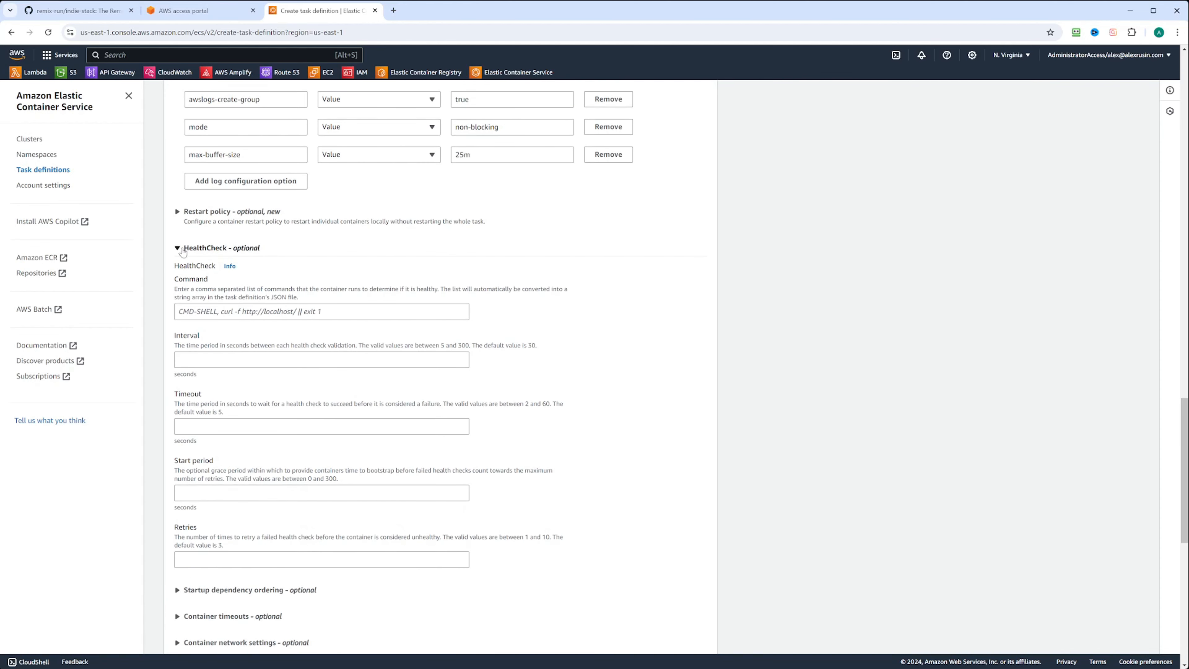
click(178, 249)
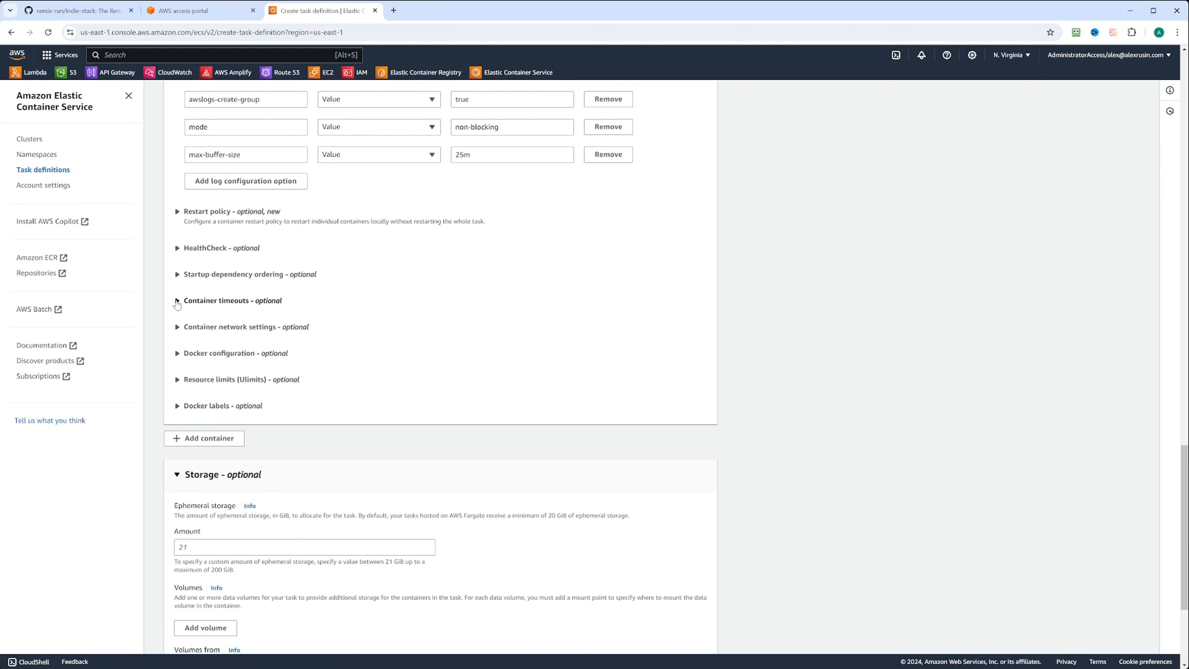
click(183, 301)
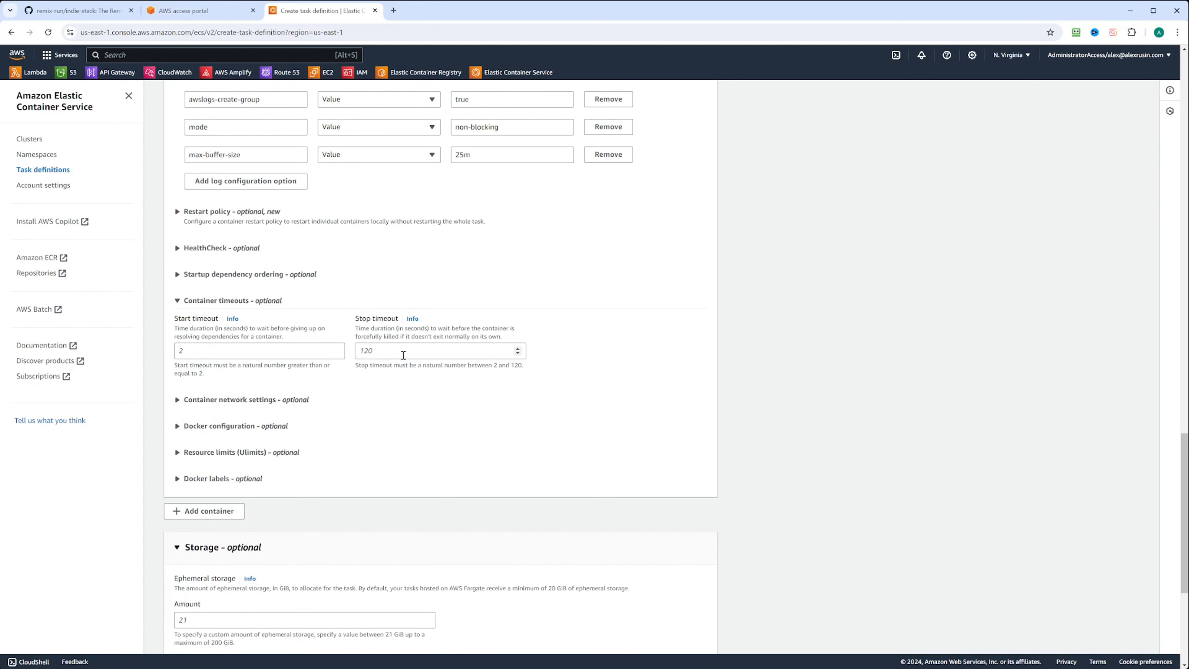
click(177, 300)
click(177, 354)
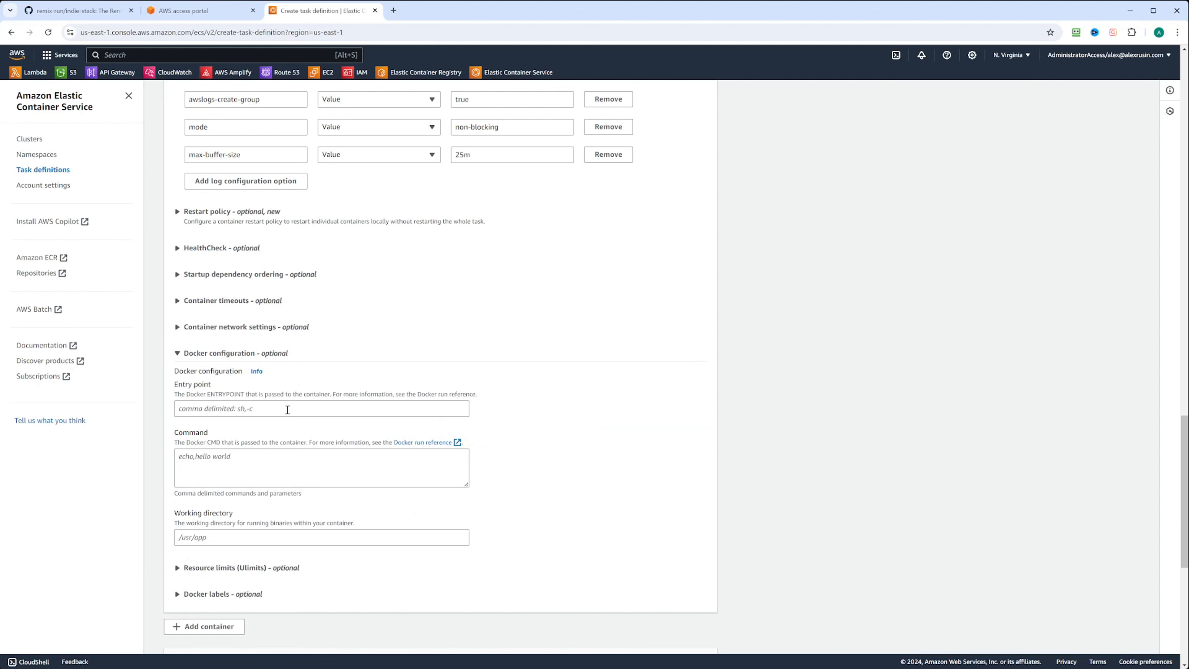
click(176, 354)
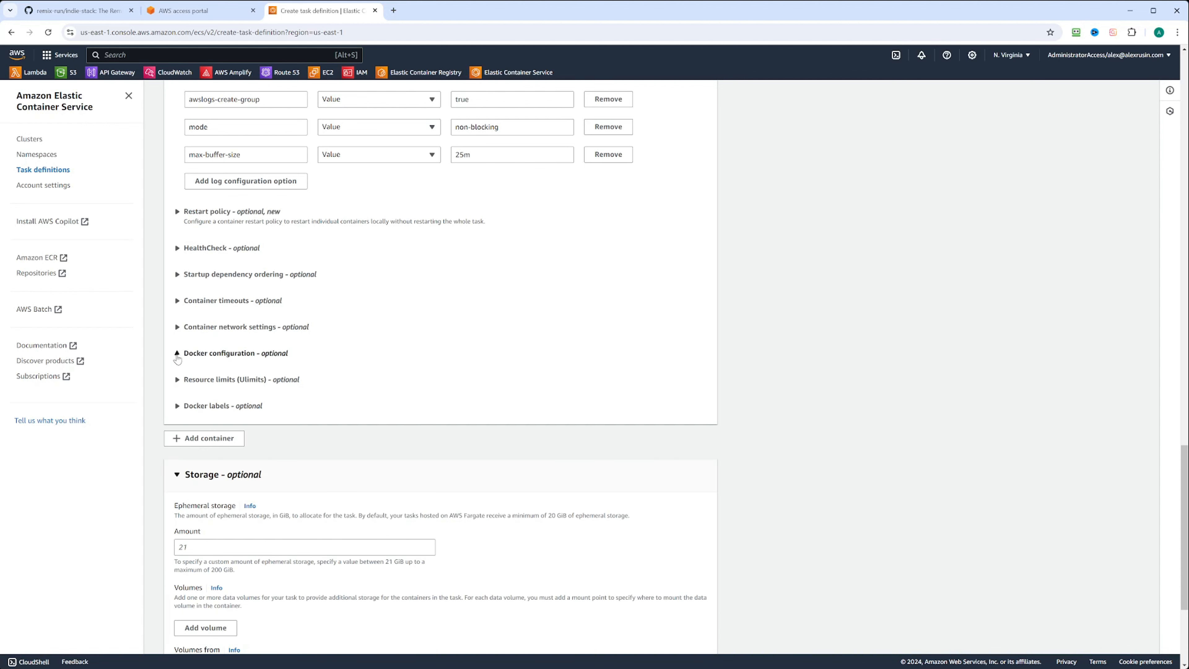
click(178, 380)
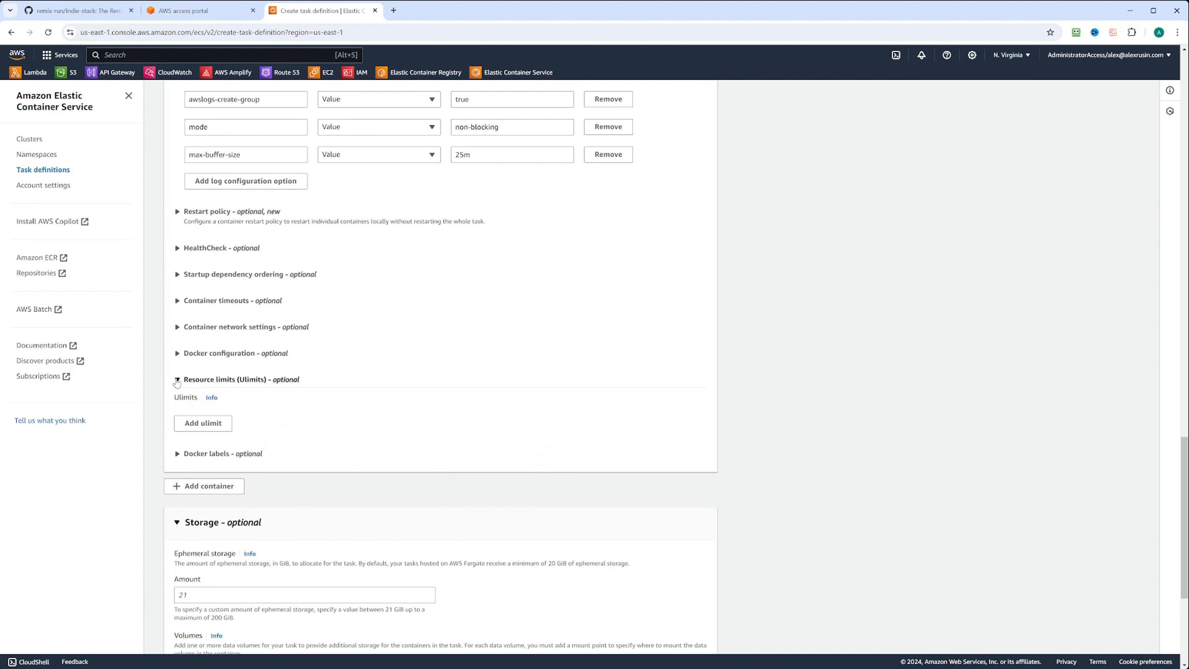
click(177, 380)
click(179, 406)
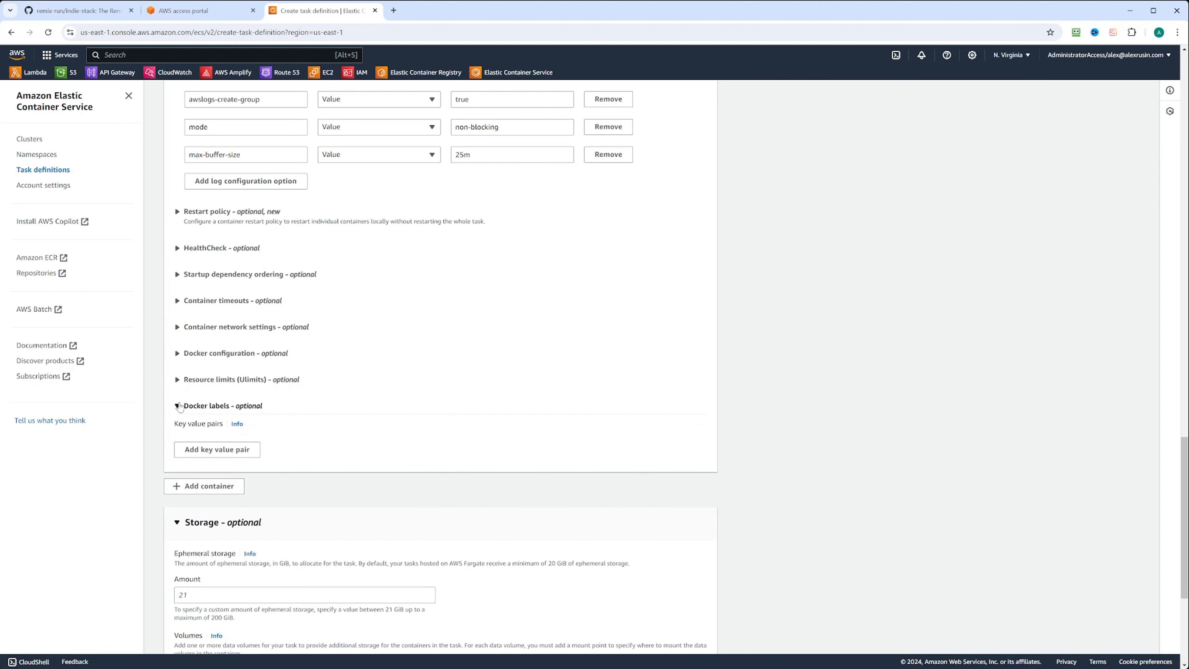
click(179, 406)
scroll(542, 422, down, 4)
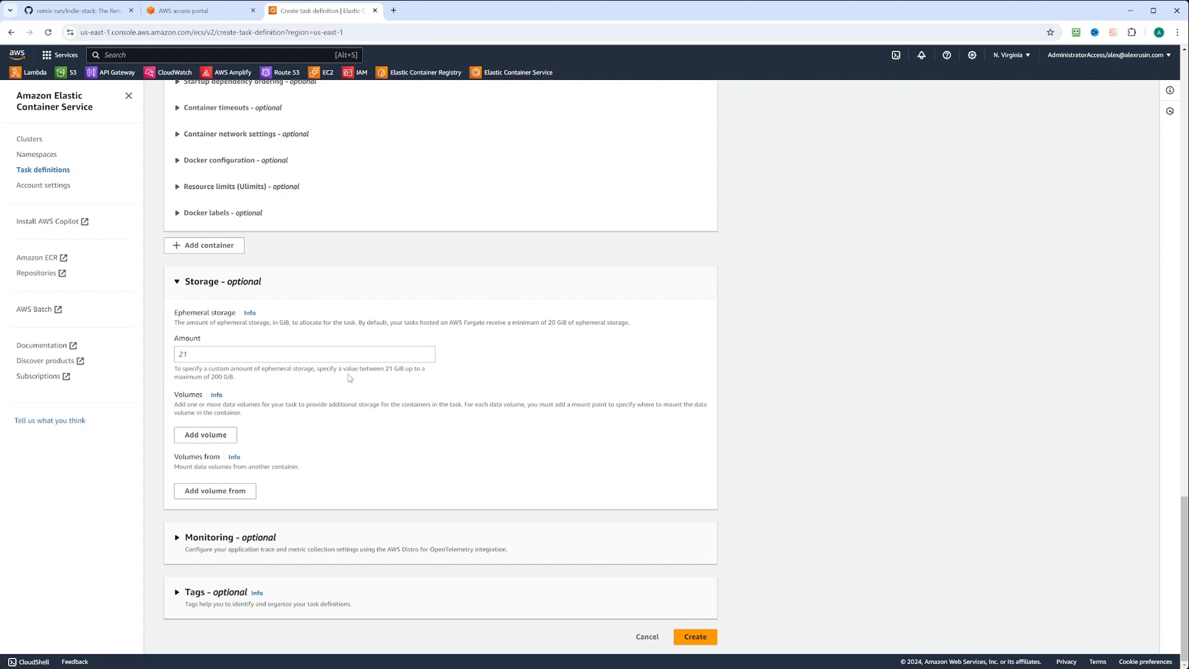
Glance at the Monitoring options, then create task definition remix-indie-stack-task:1.
click(177, 538)
scroll(237, 541, down, 3)
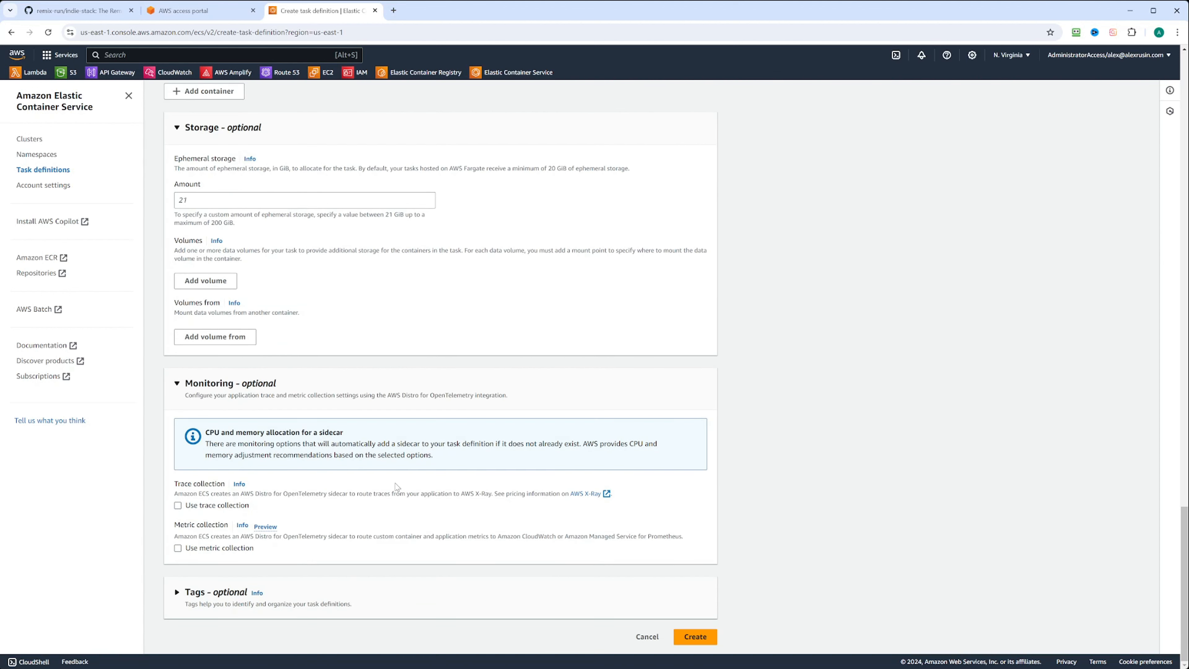
click(177, 383)
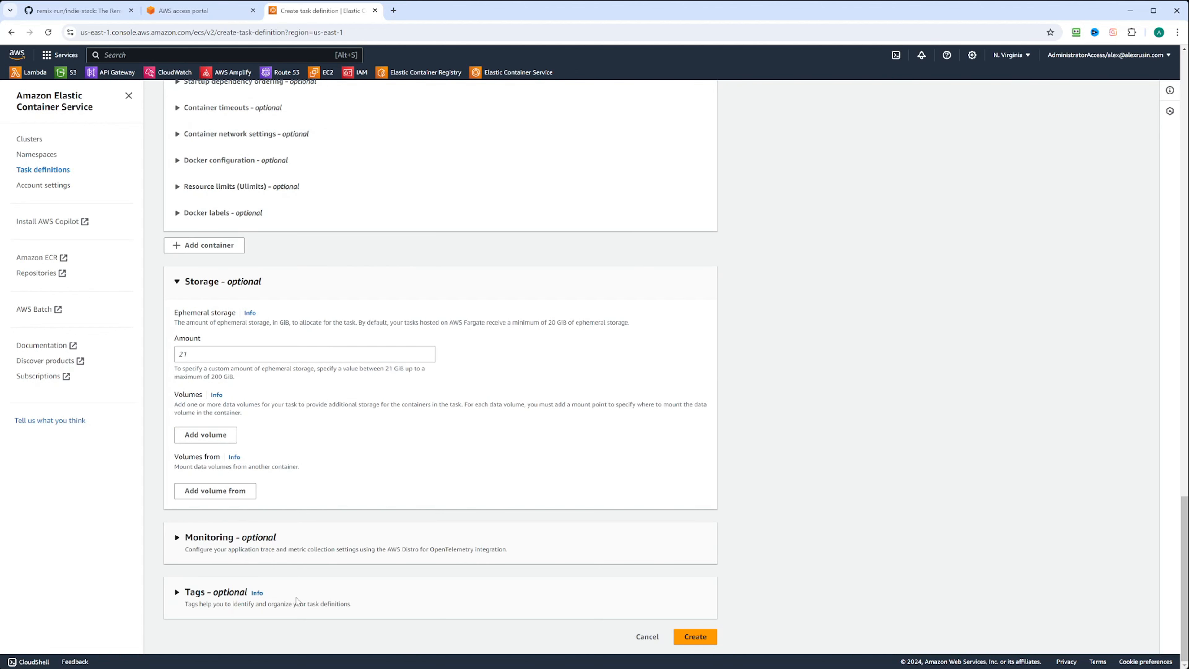
click(695, 638)
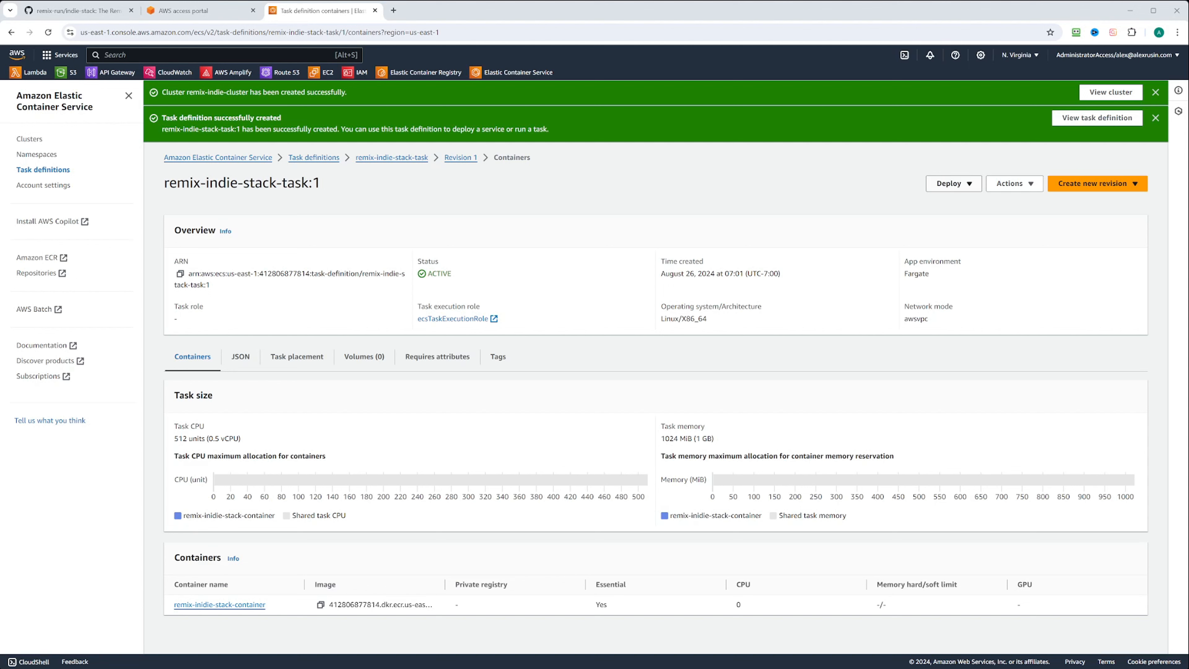
Choose Deploy > Create service for remix-indie-stack-task:1.
click(969, 185)
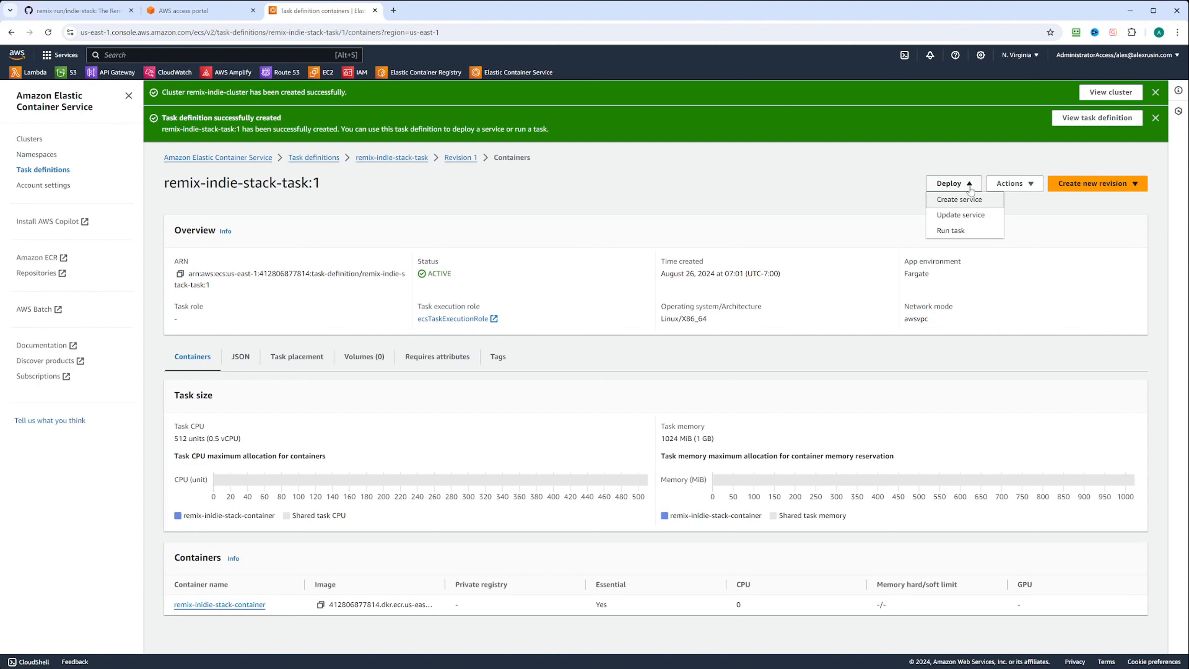
click(962, 201)
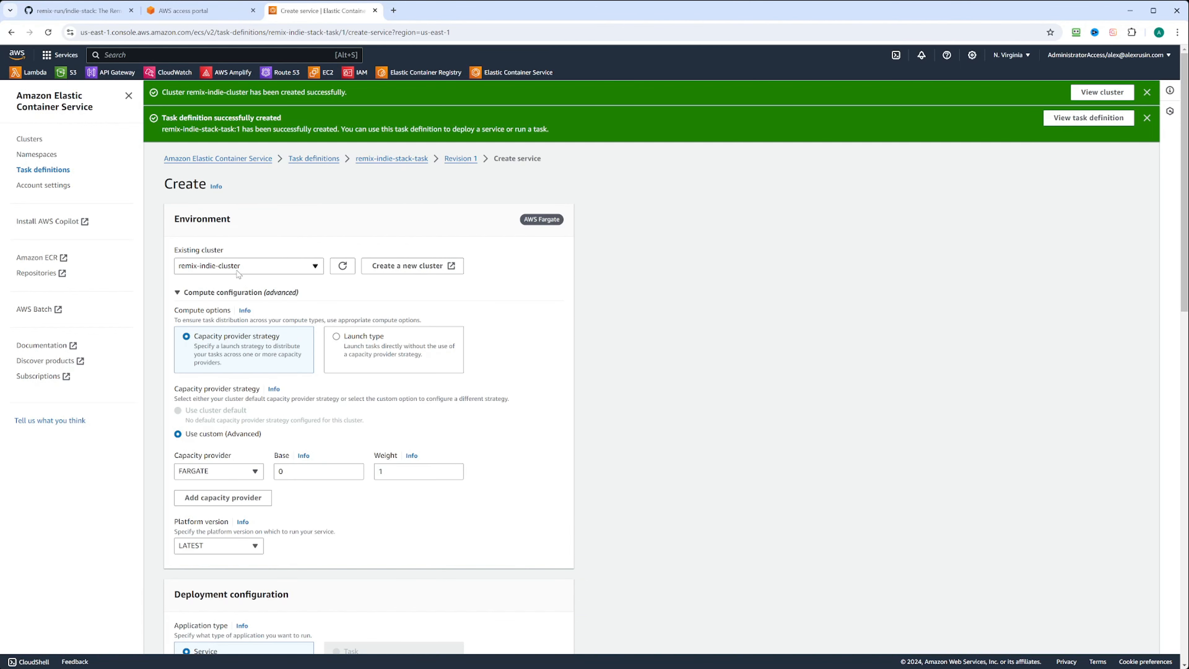
click(283, 268)
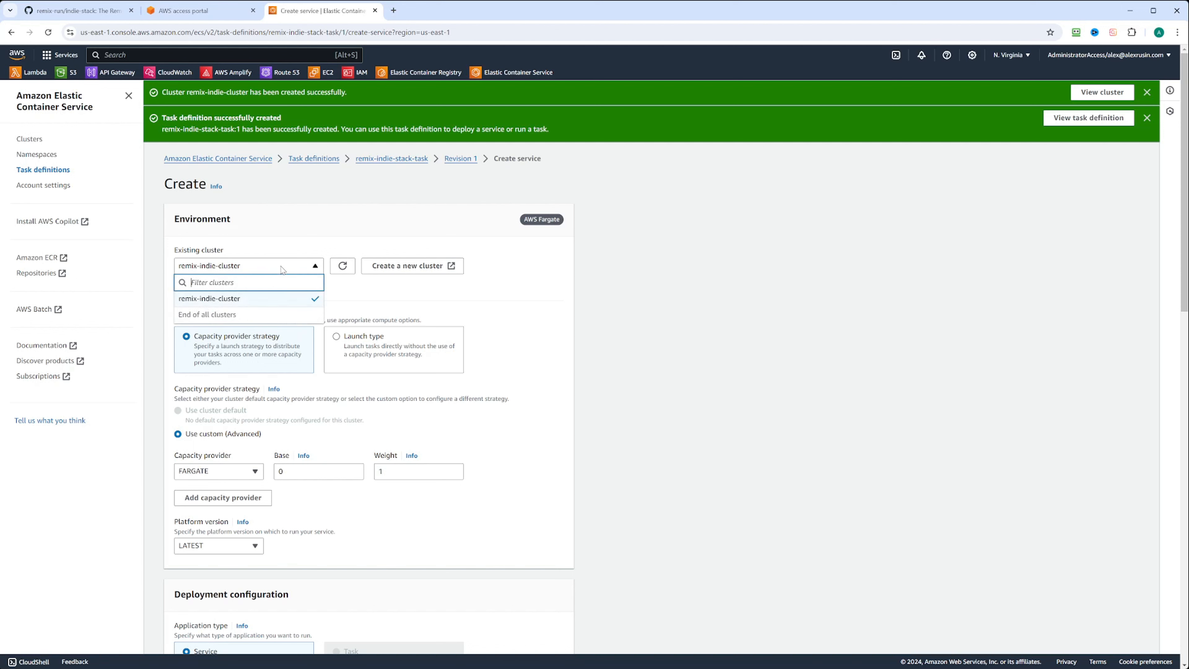
click(282, 268)
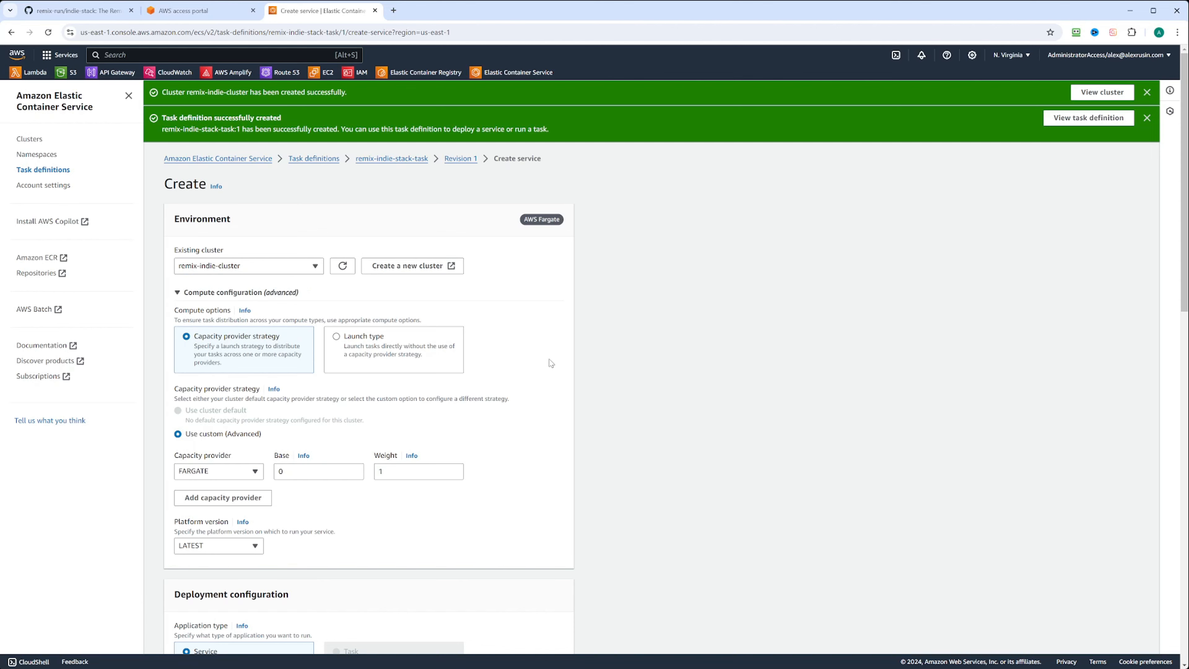
scroll(546, 370, down, 1)
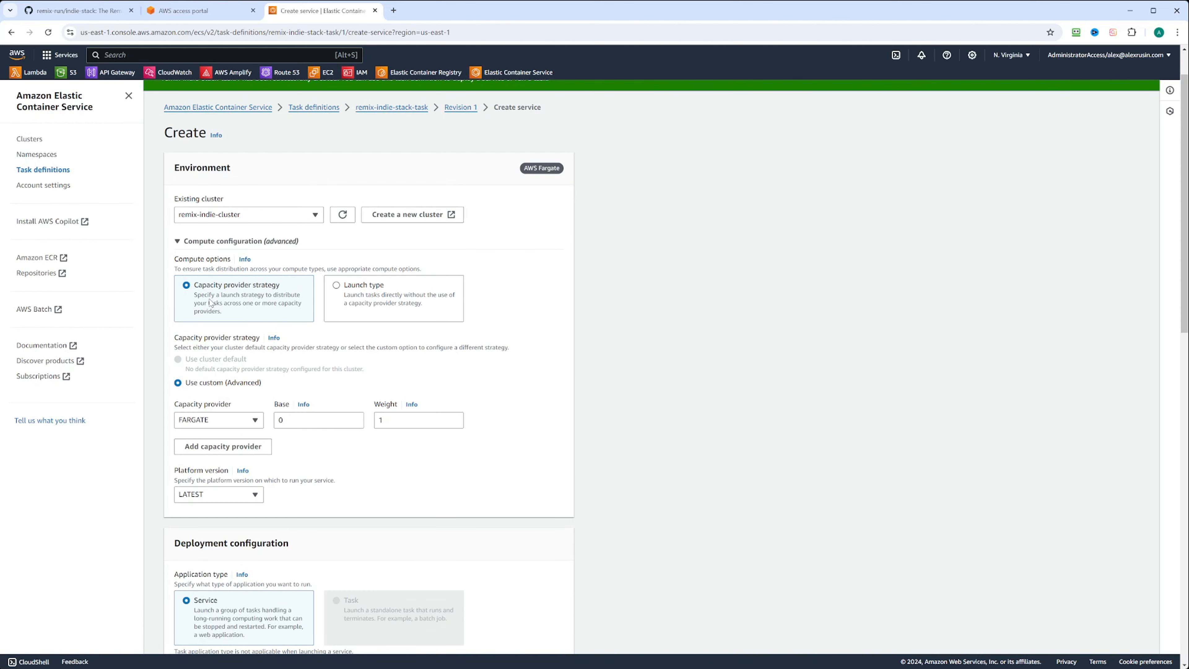
scroll(393, 383, down, 1)
scroll(394, 386, down, 2)
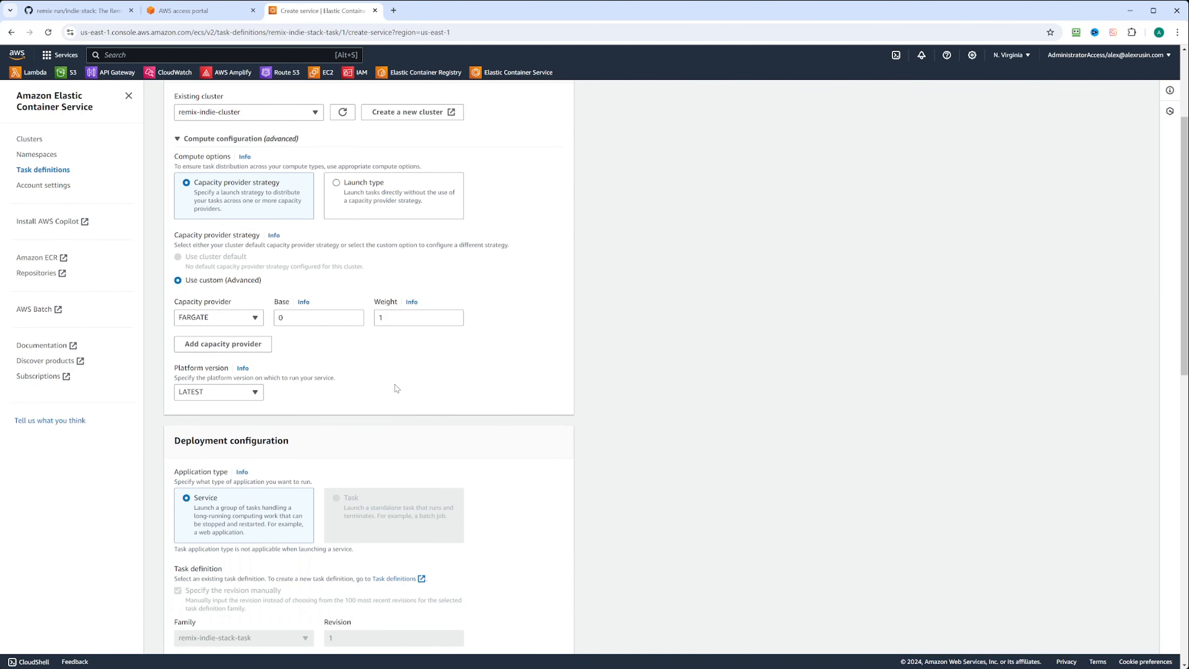
click(255, 319)
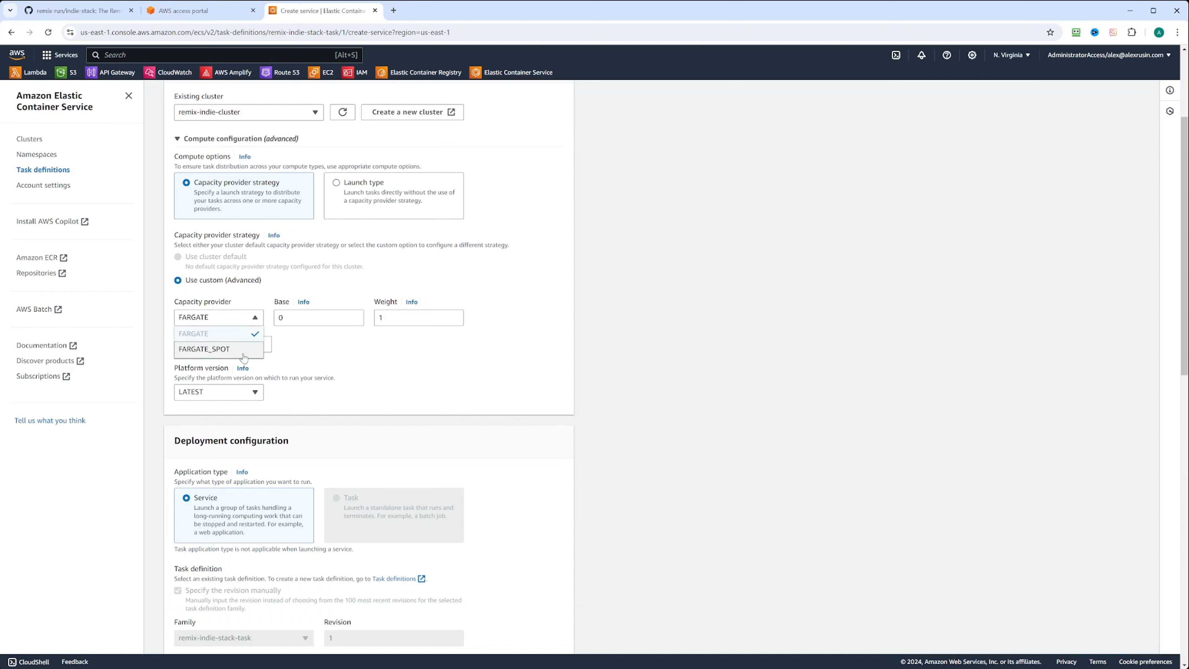
click(243, 354)
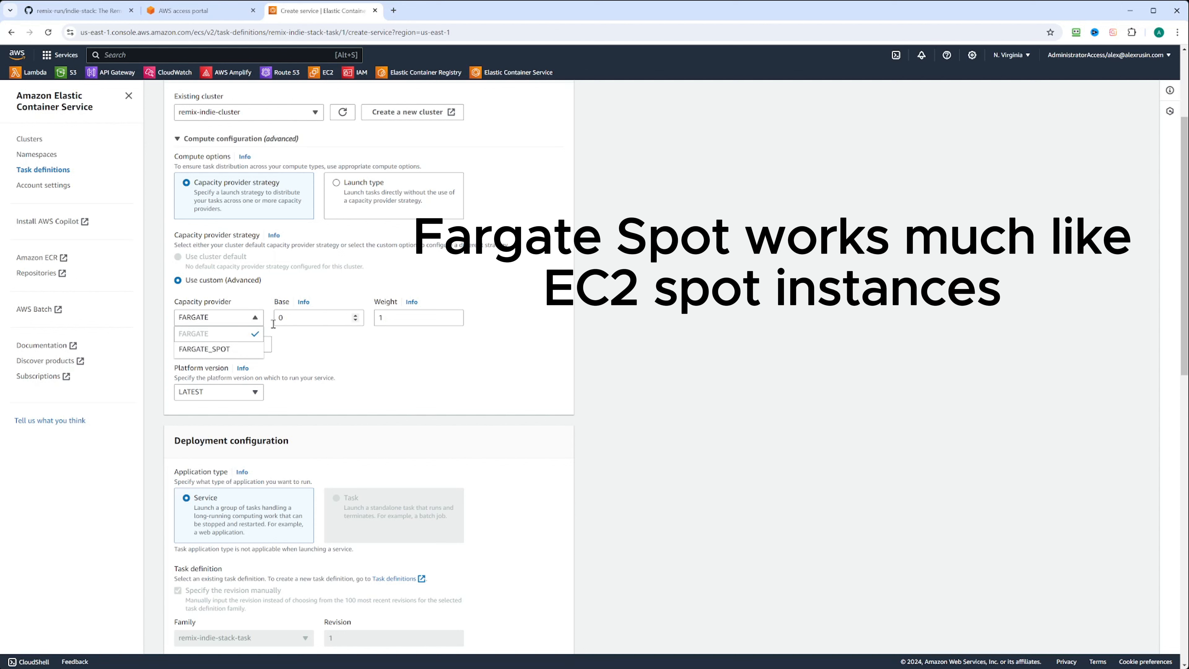
click(227, 320)
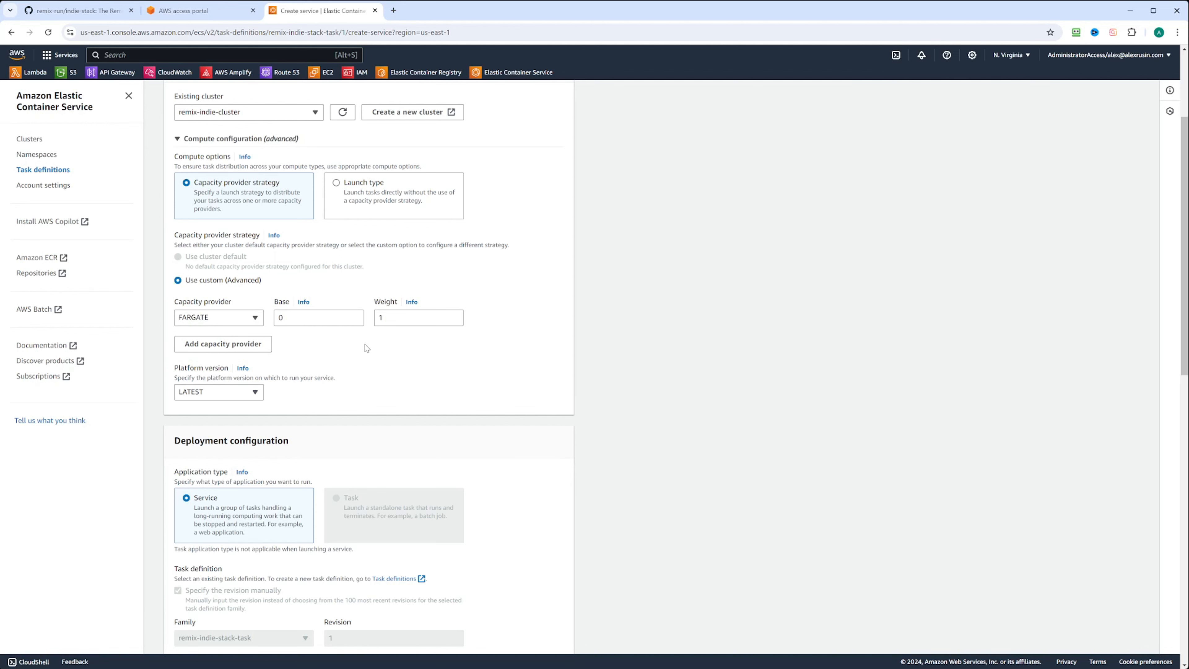
scroll(450, 374, down, 1)
scroll(449, 375, down, 2)
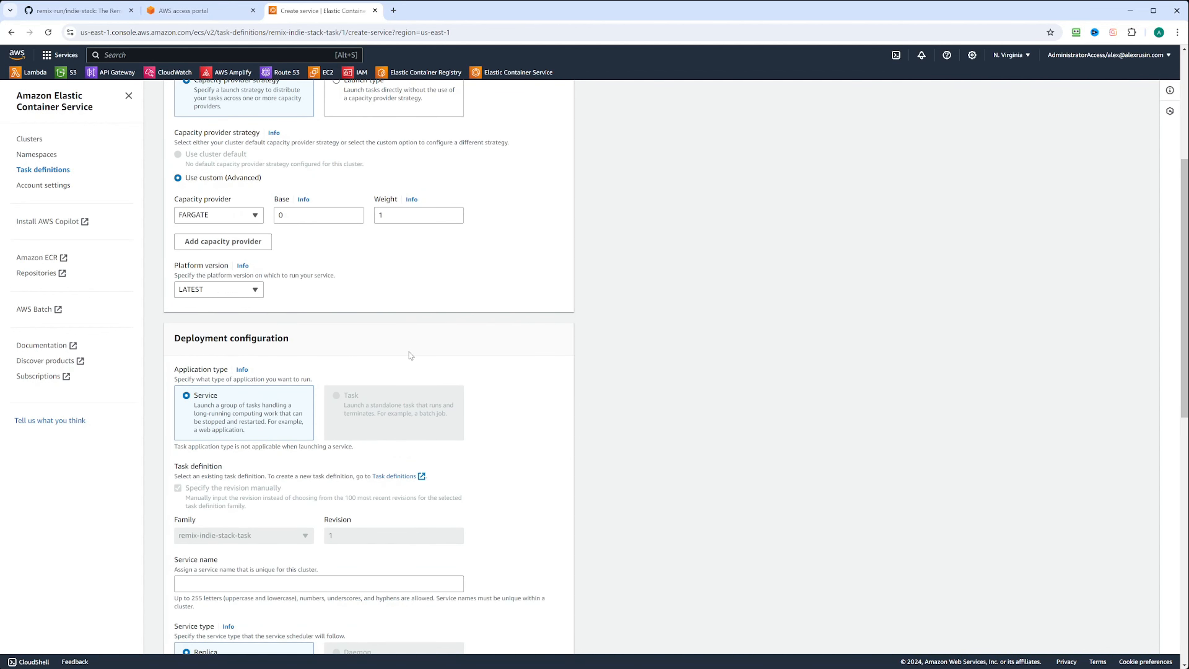
Name the service remix-indie-stack-service and keep 1 desired task.
scroll(410, 355, down, 4)
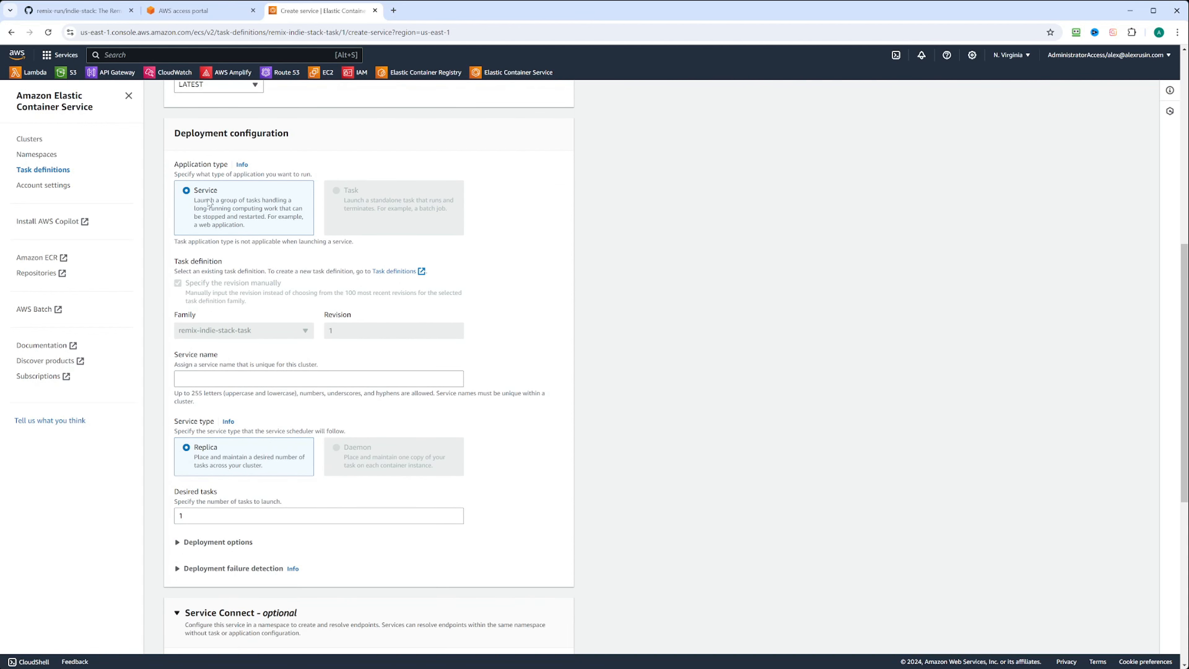
scroll(298, 338, down, 1)
click(190, 328)
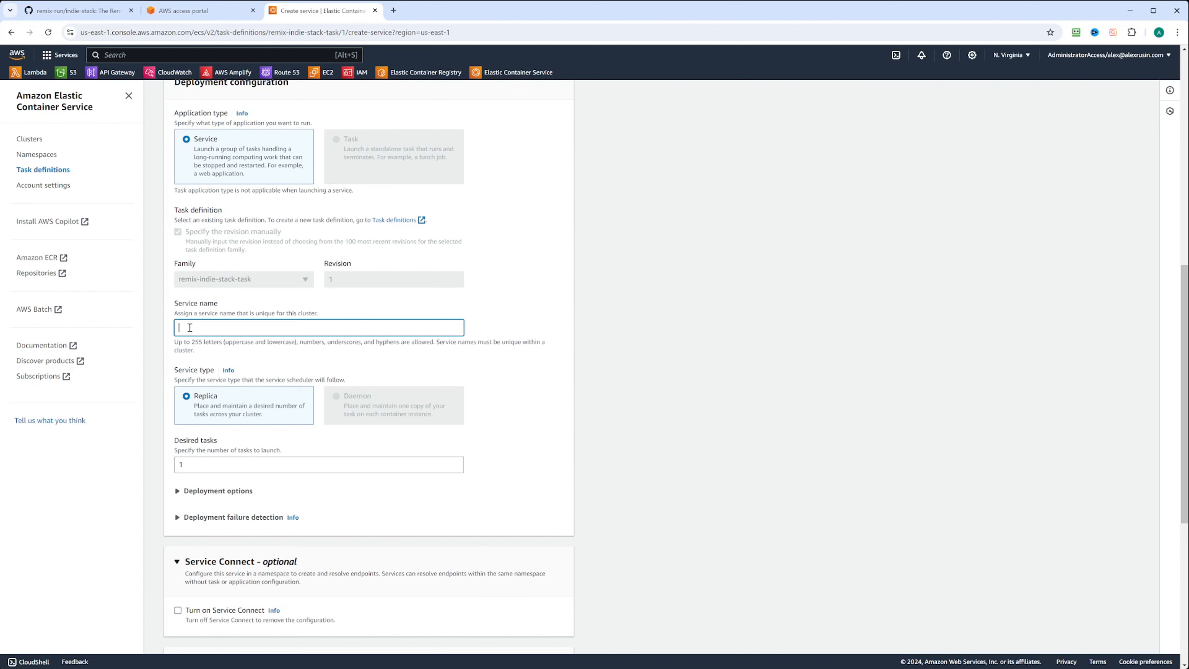
text(remix-indie-stack-service)
scroll(461, 250, down, 3)
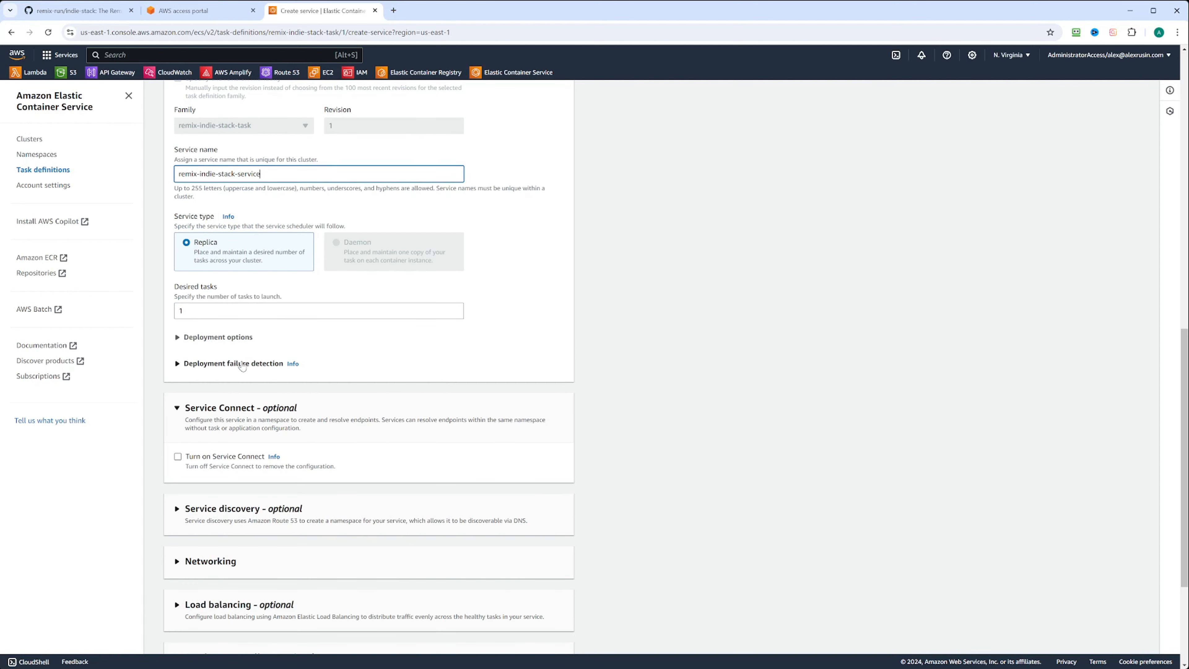
click(196, 309)
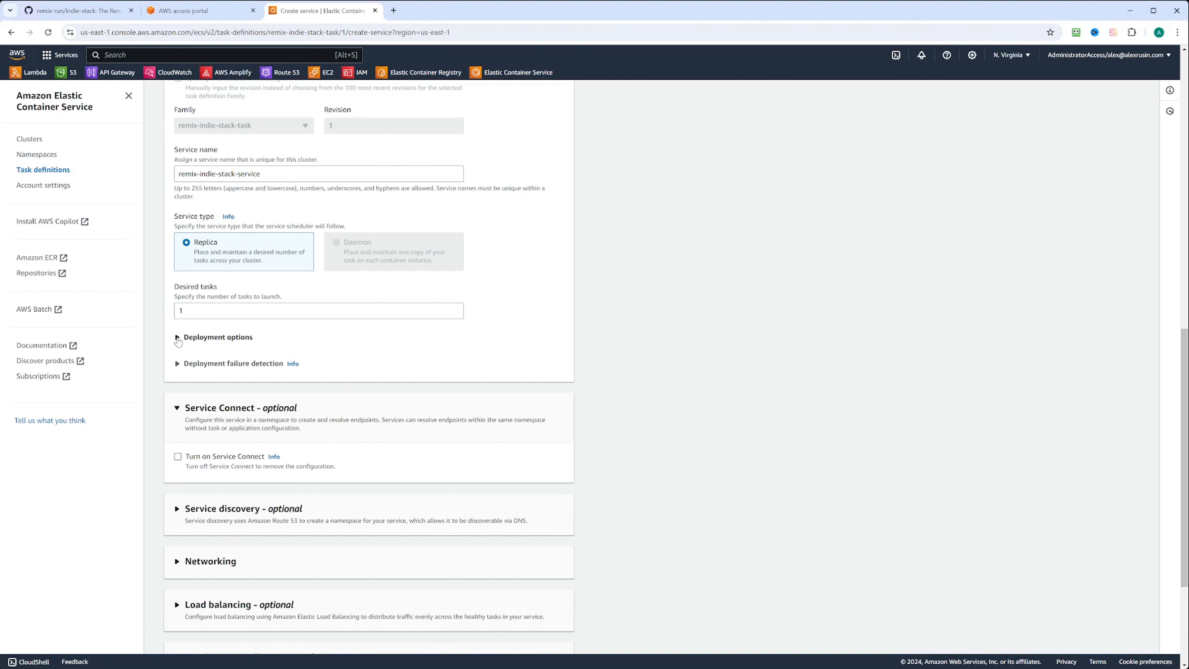
click(176, 337)
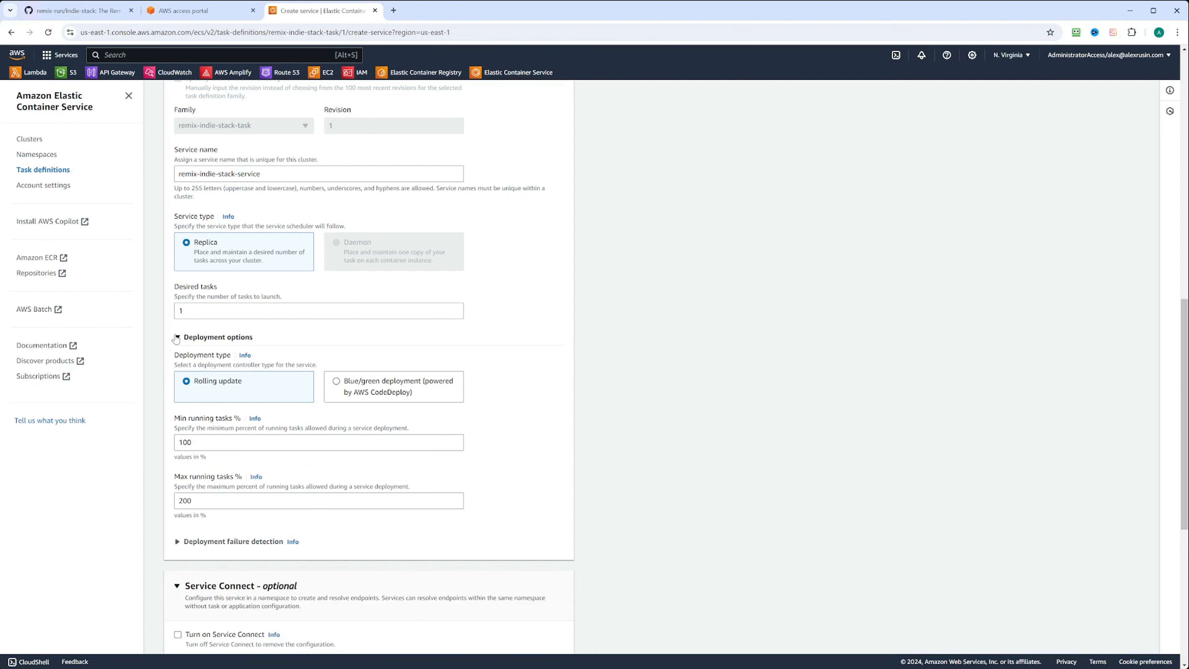
click(176, 337)
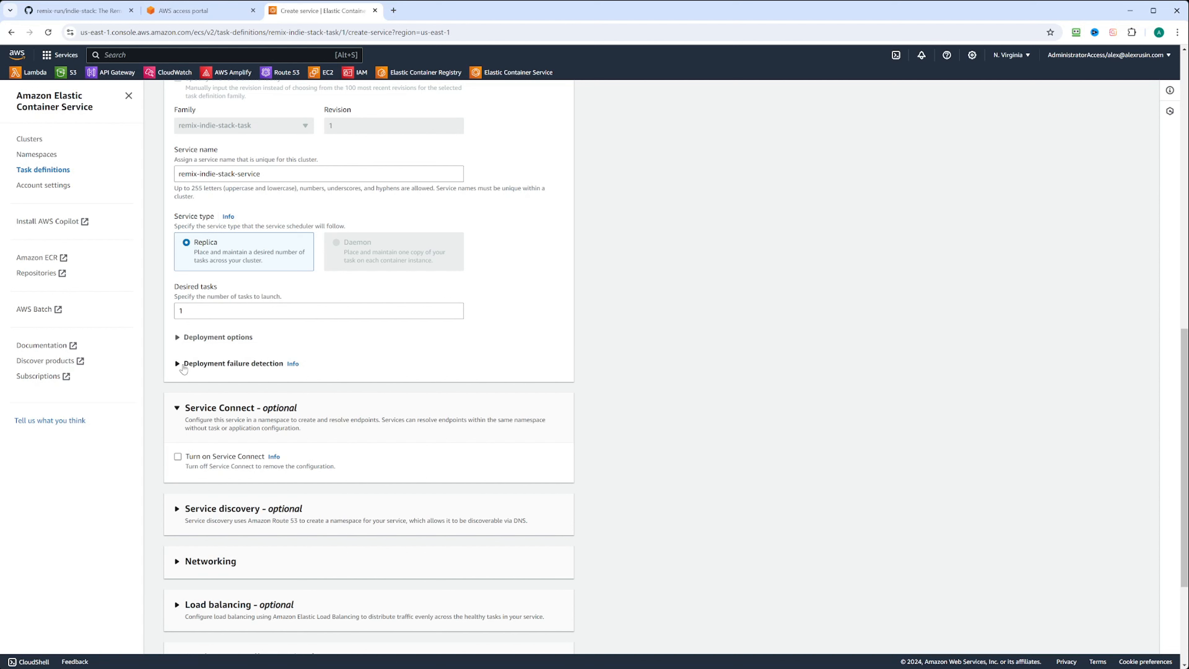
click(177, 364)
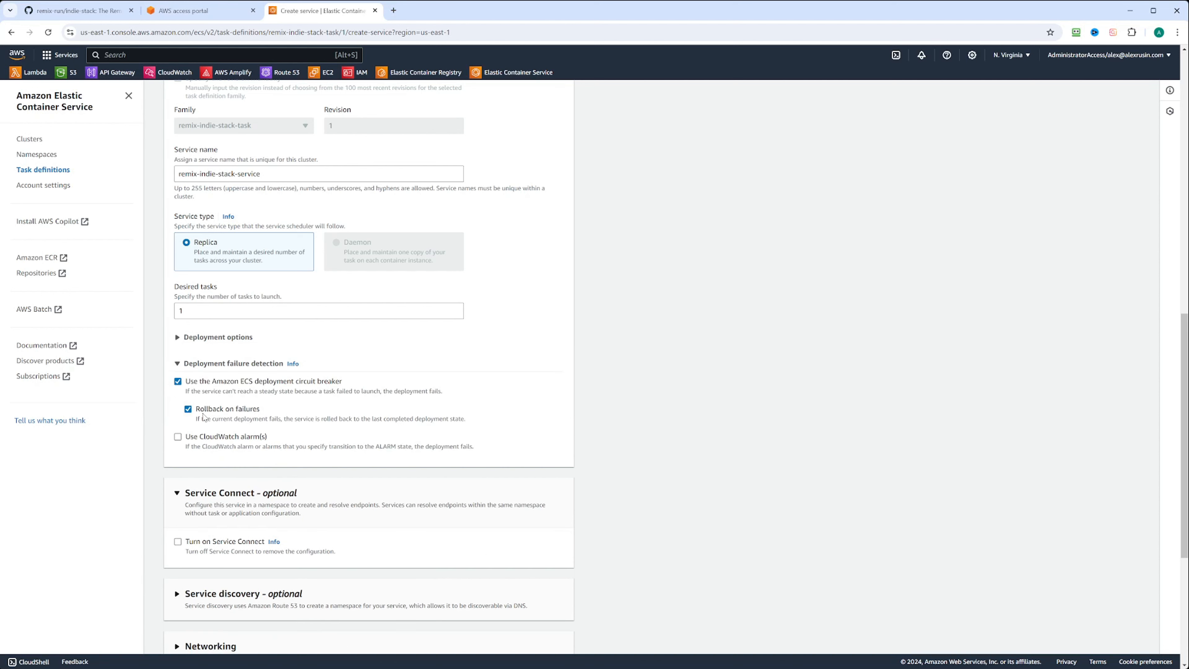
click(174, 366)
scroll(173, 368, down, 2)
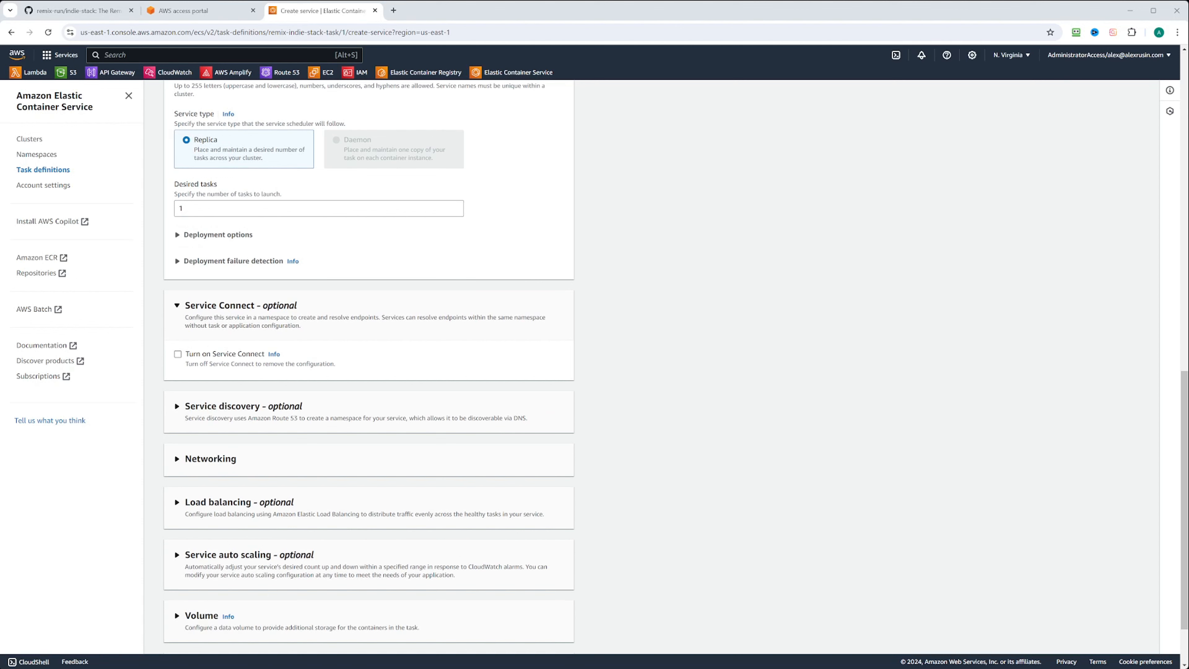
click(178, 354)
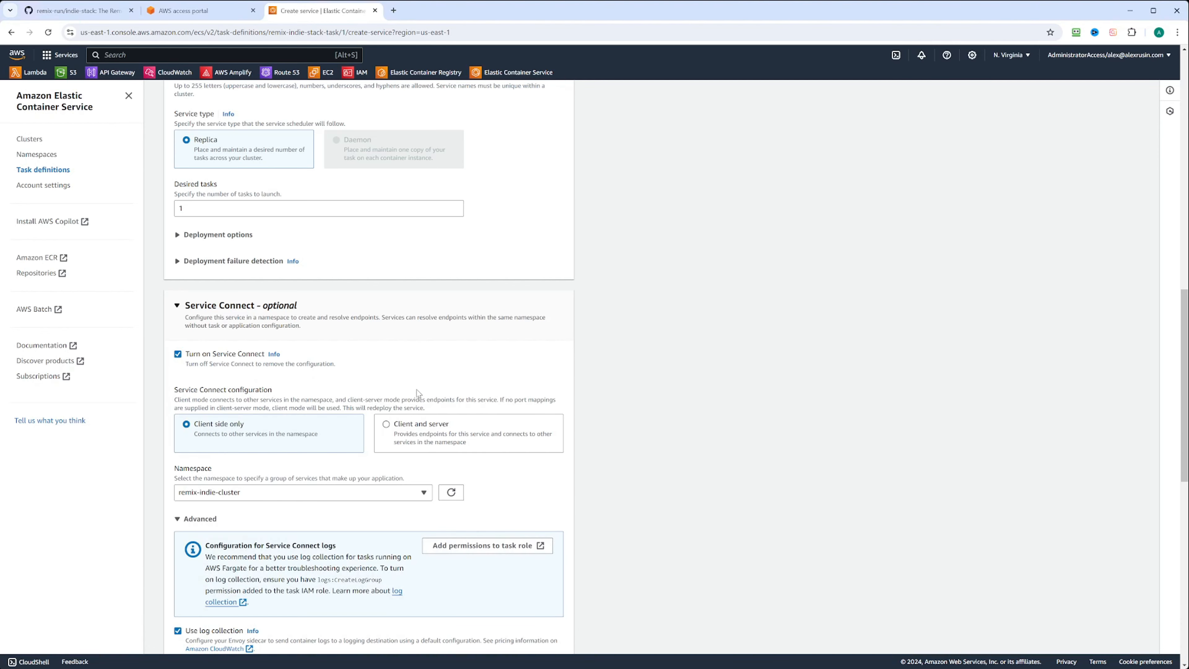
scroll(416, 396, down, 2)
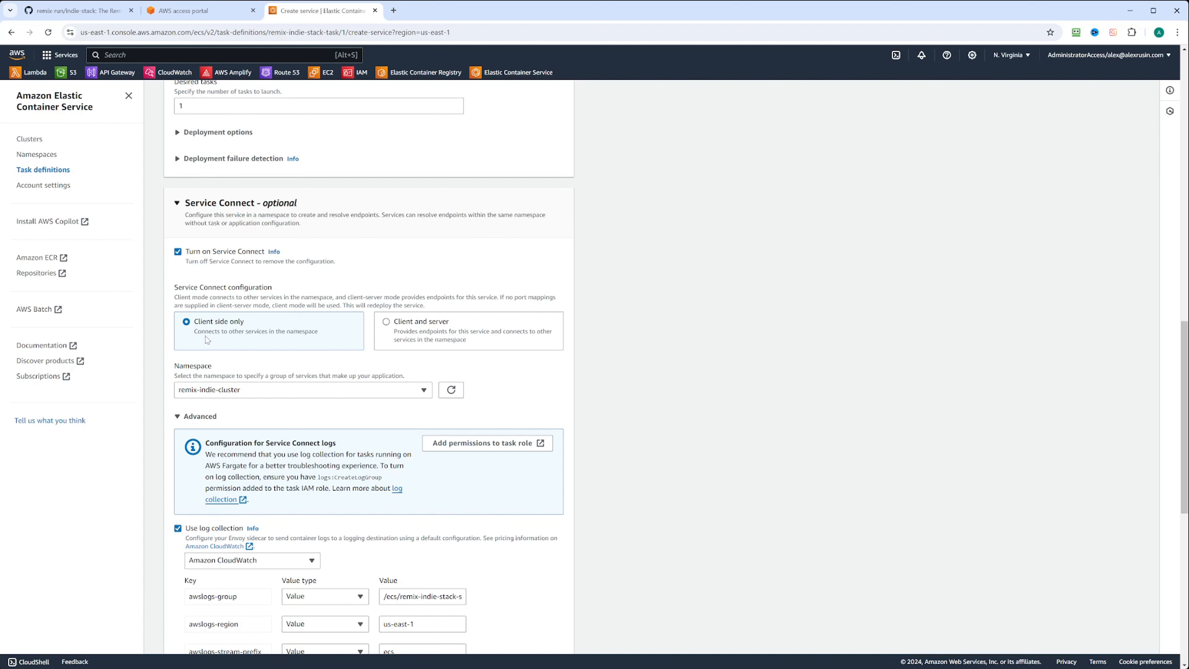
click(422, 338)
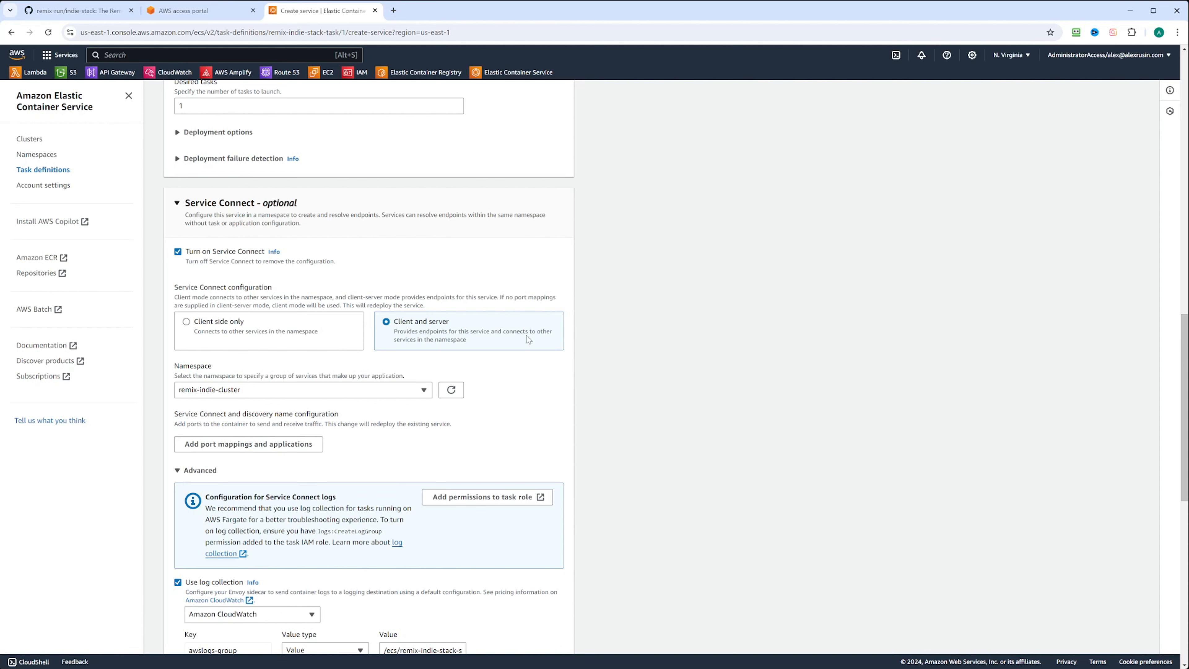
click(187, 322)
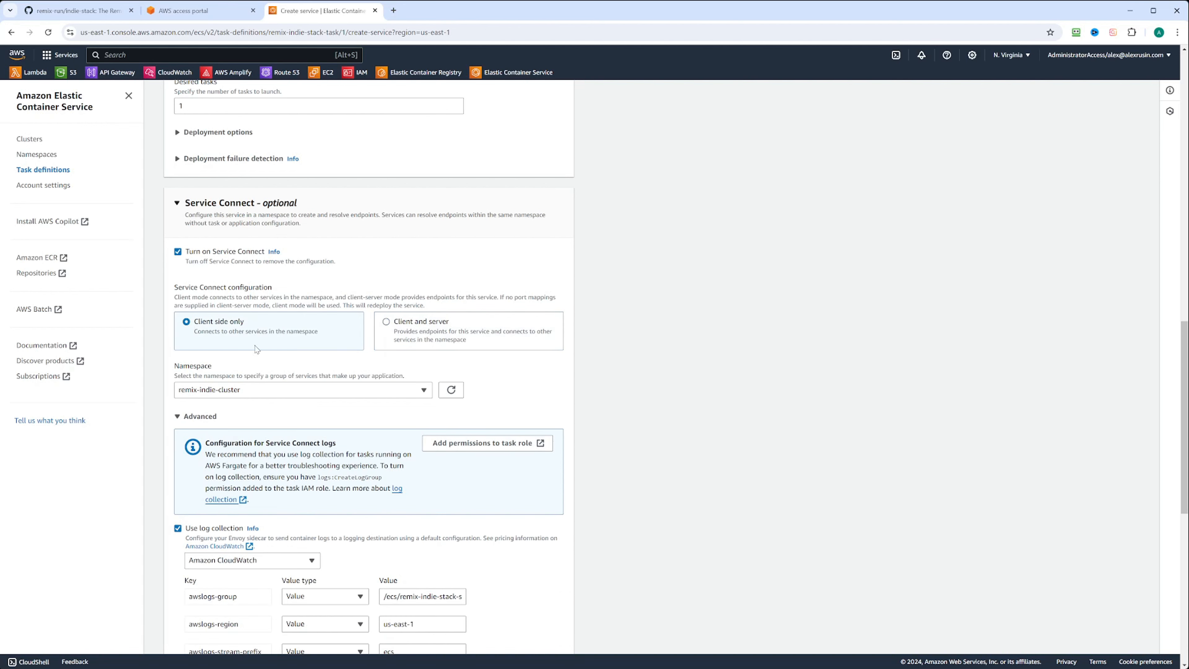
scroll(293, 398, down, 1)
scroll(294, 398, up, 1)
click(176, 204)
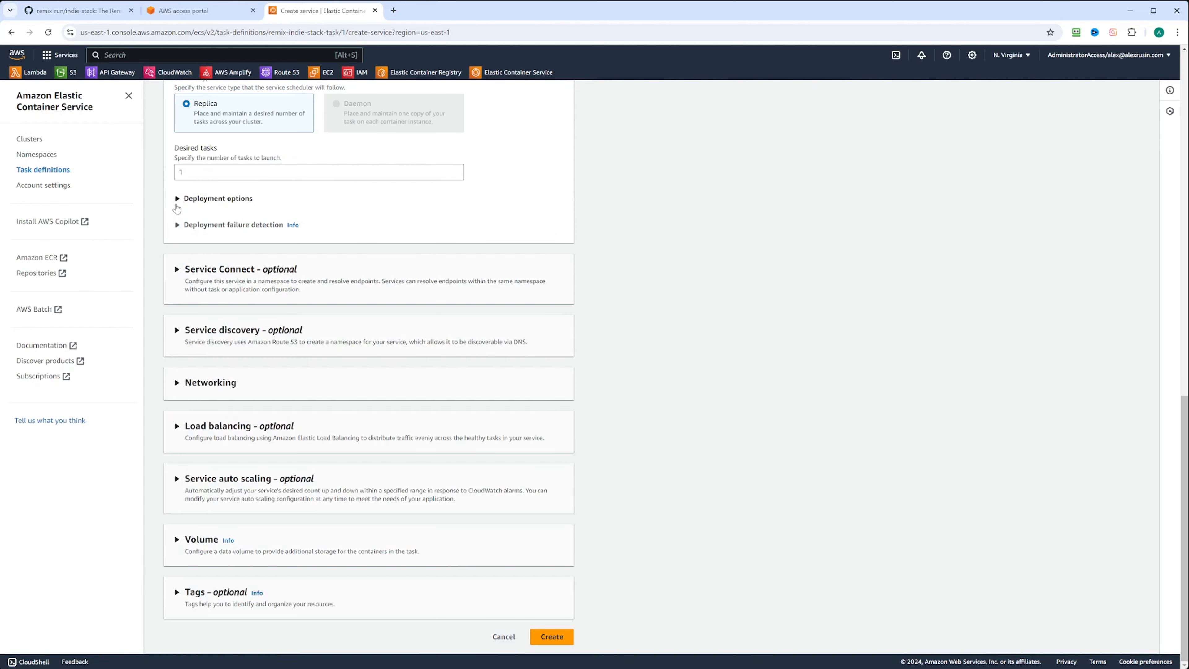
click(176, 270)
click(177, 259)
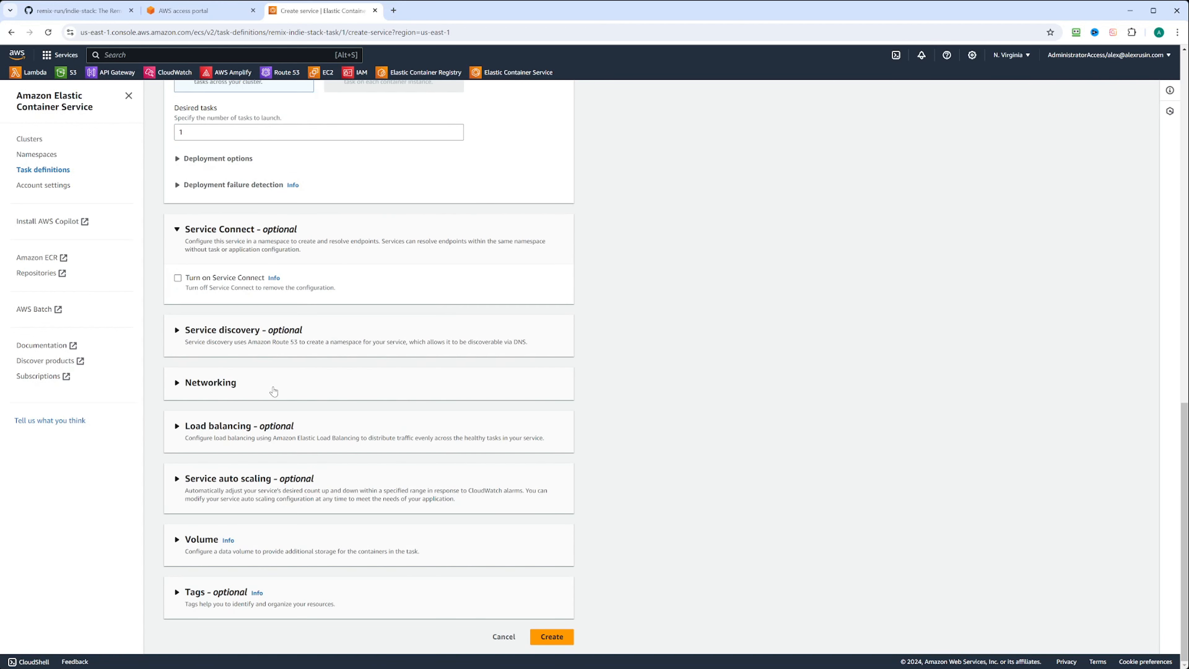
click(178, 330)
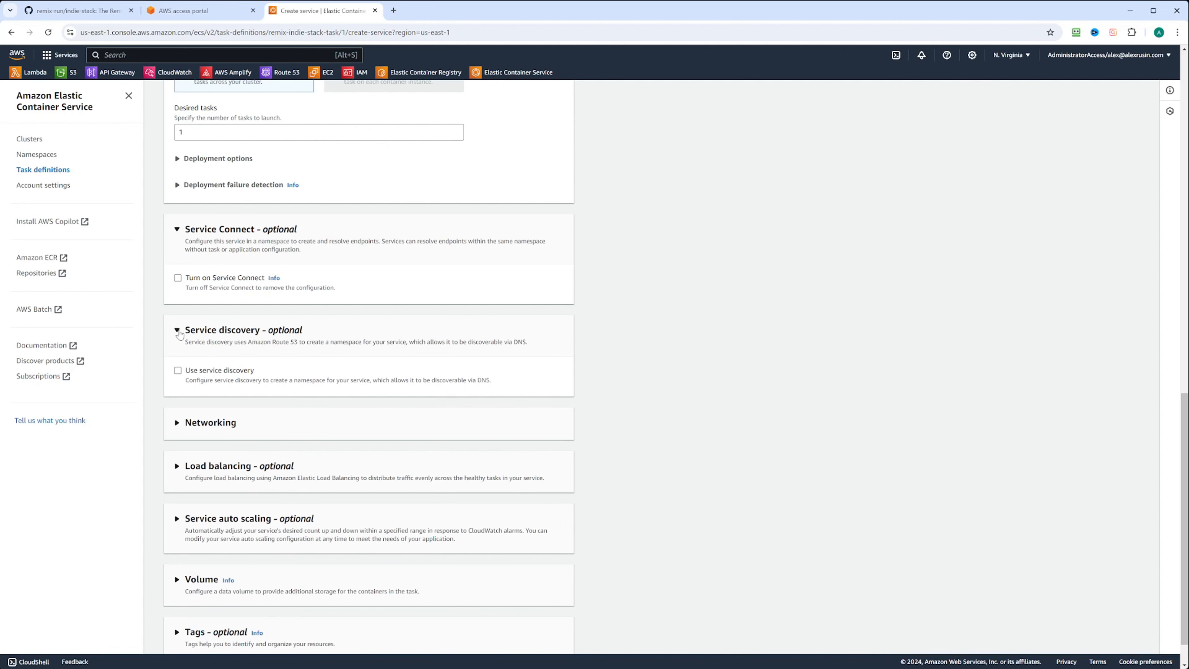
click(178, 370)
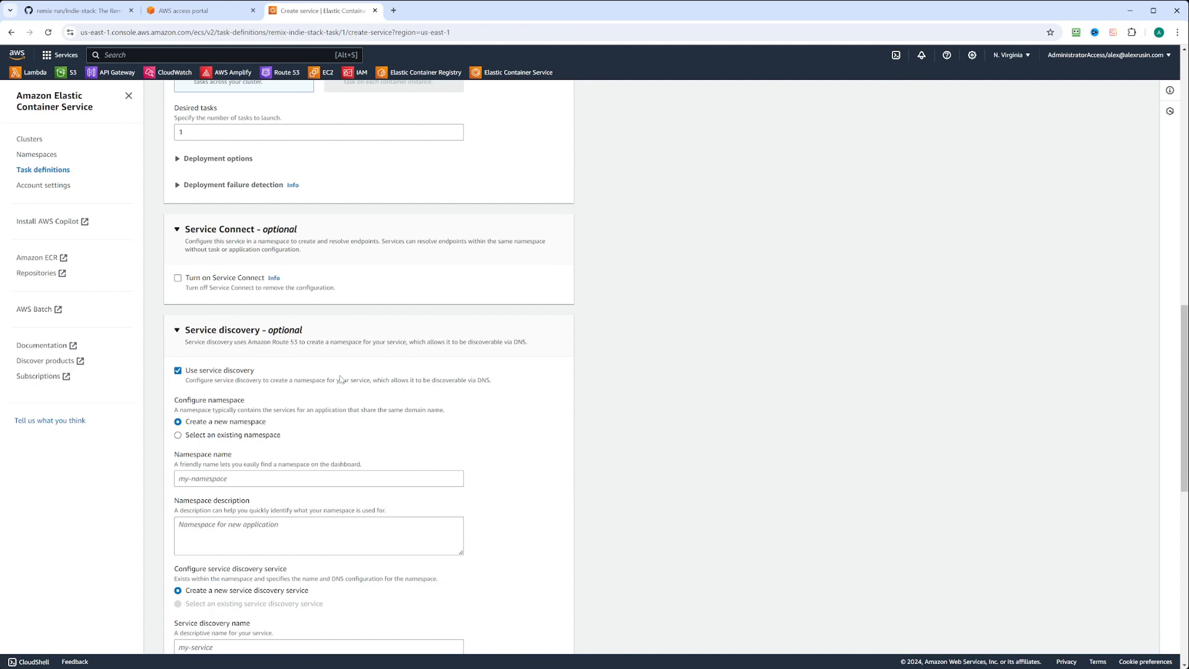
scroll(341, 379, down, 3)
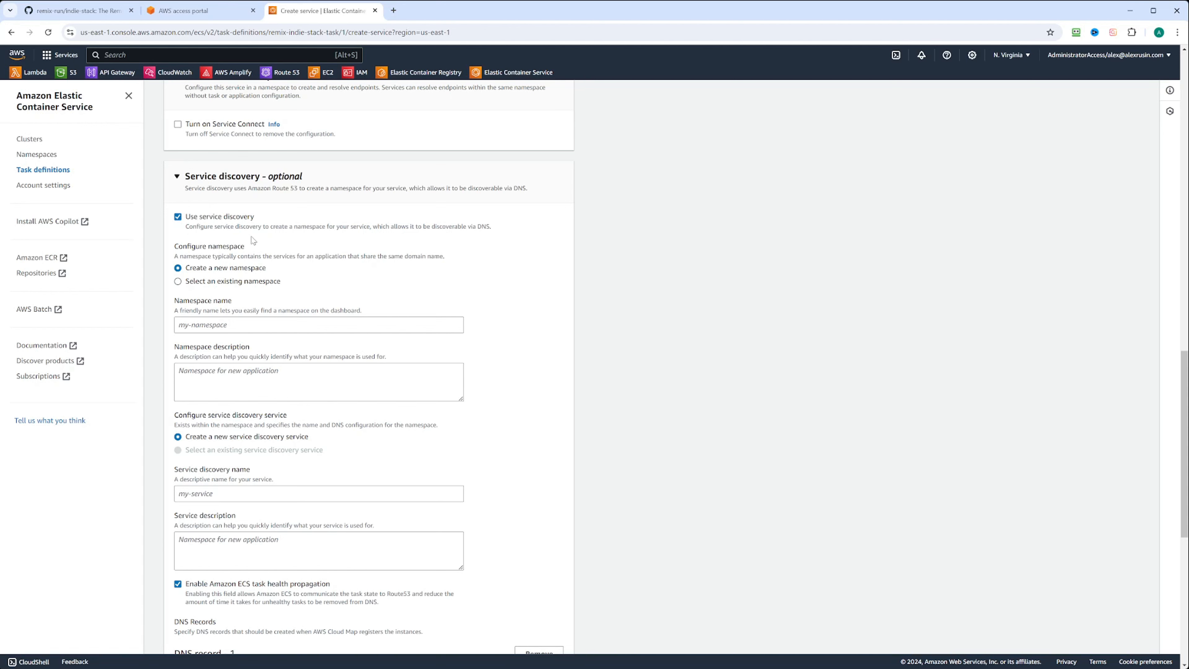
Turn service discovery off and expand Networking, keeping the default VPC and subnets.
click(178, 218)
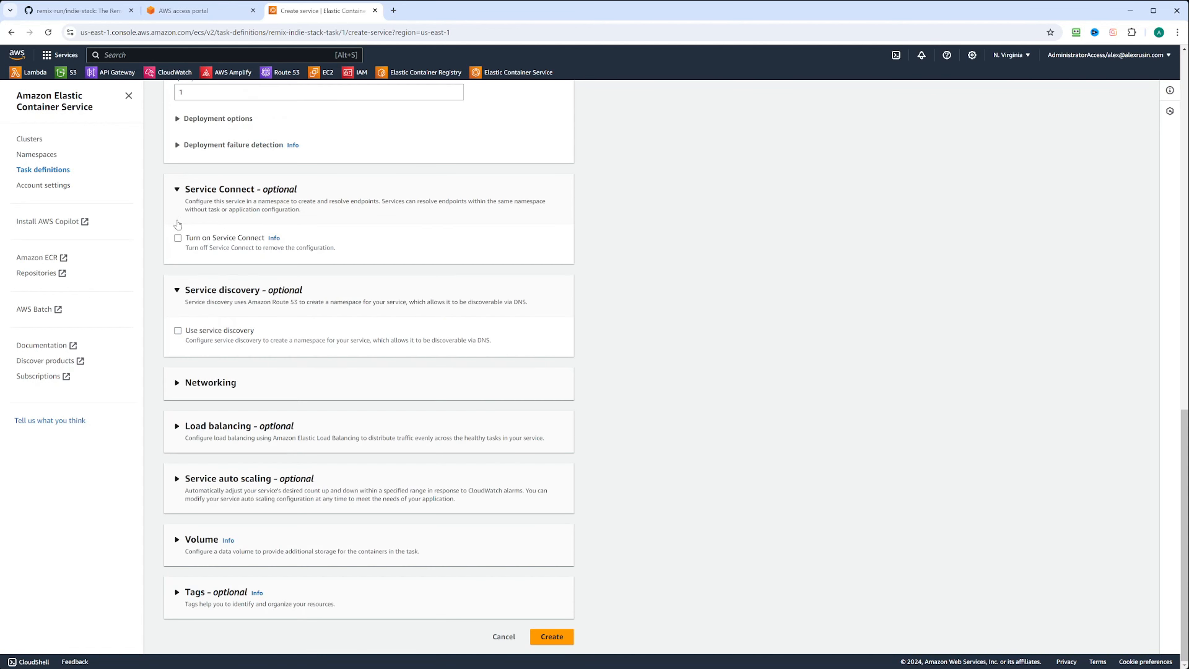
click(178, 382)
scroll(410, 362, down, 2)
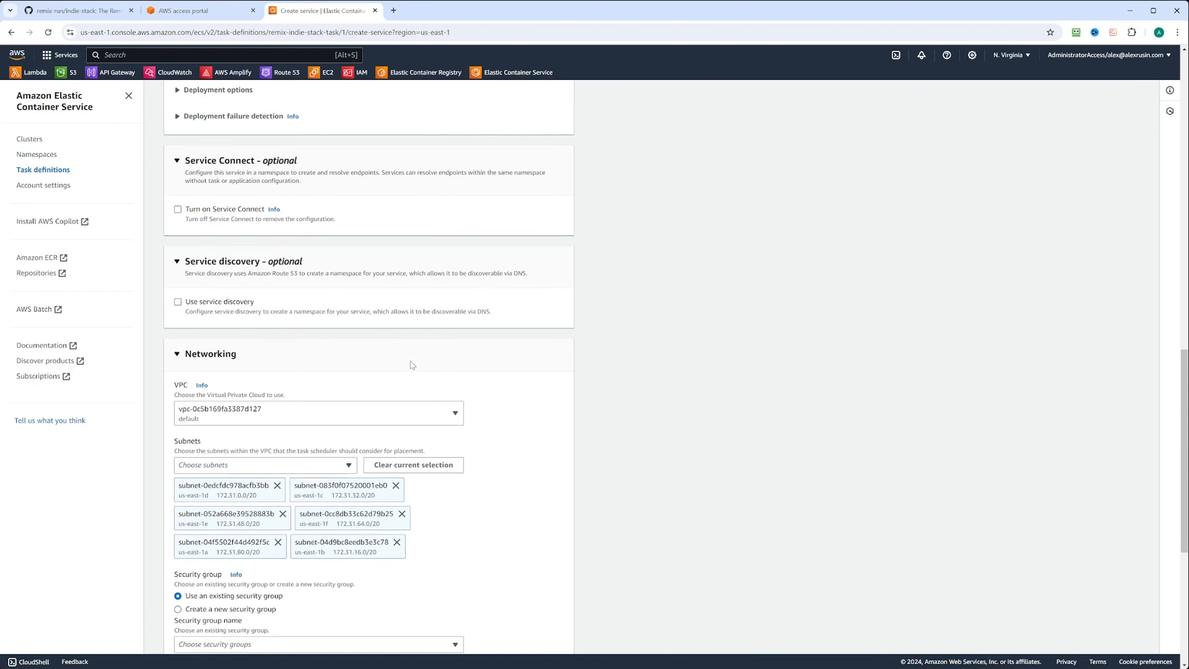
scroll(411, 364, down, 1)
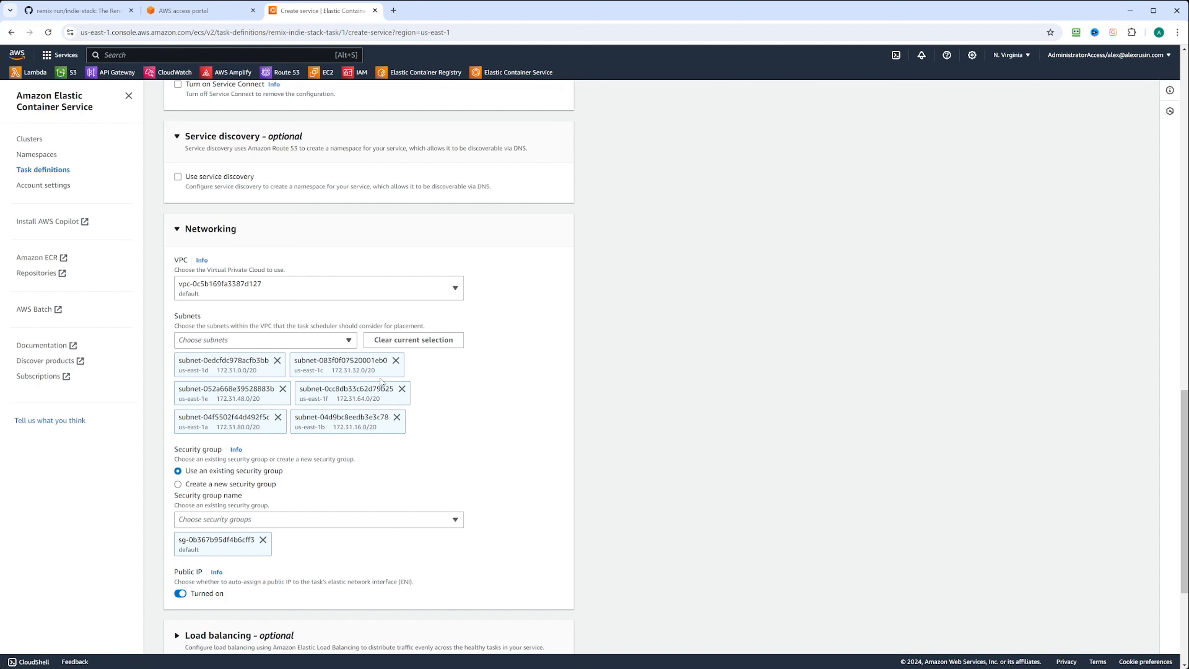
scroll(374, 382, down, 1)
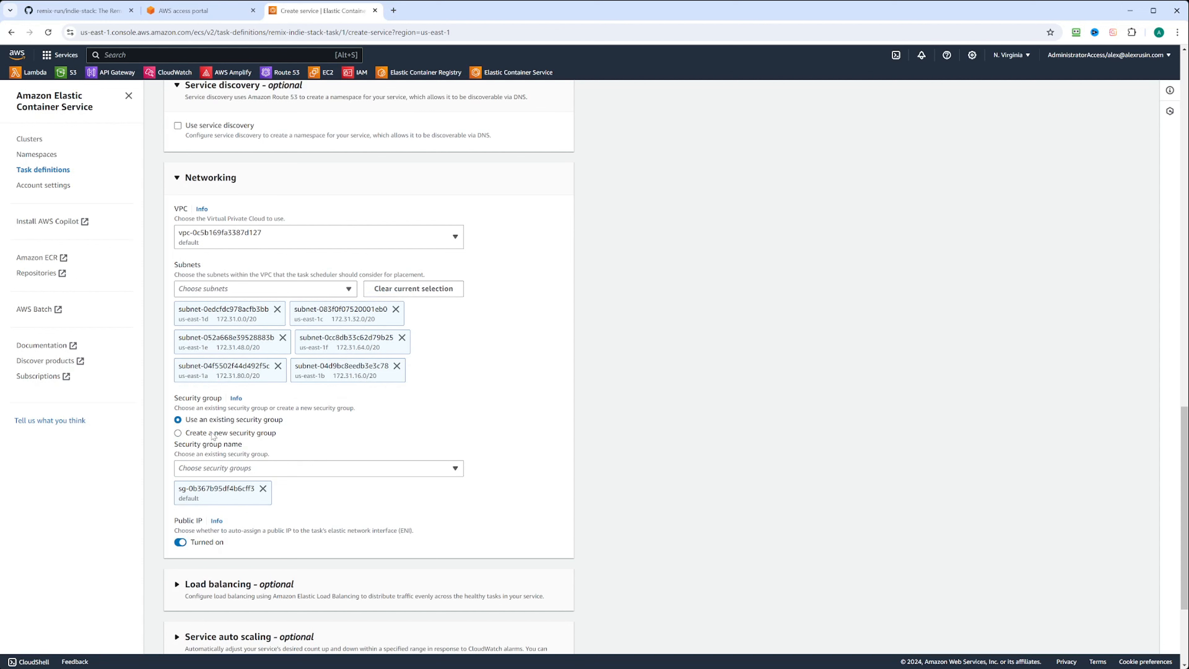
Swap the default security group for the existing web-access-demo group, leaving public IP on.
click(178, 433)
click(178, 419)
click(263, 488)
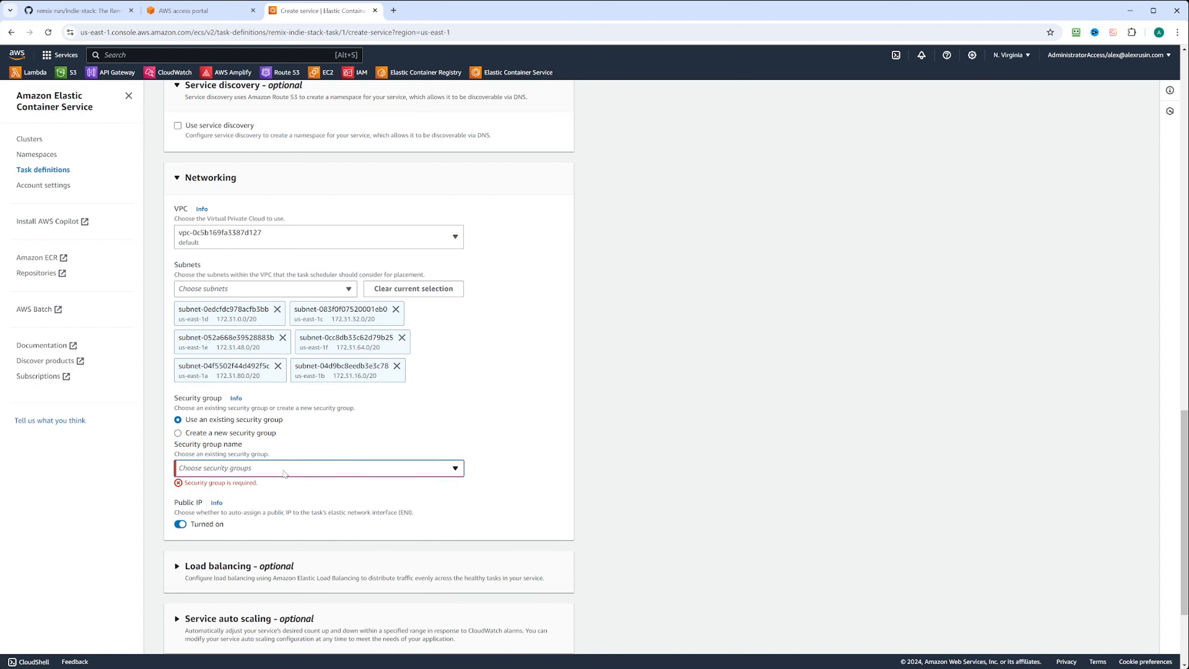
click(284, 468)
click(243, 551)
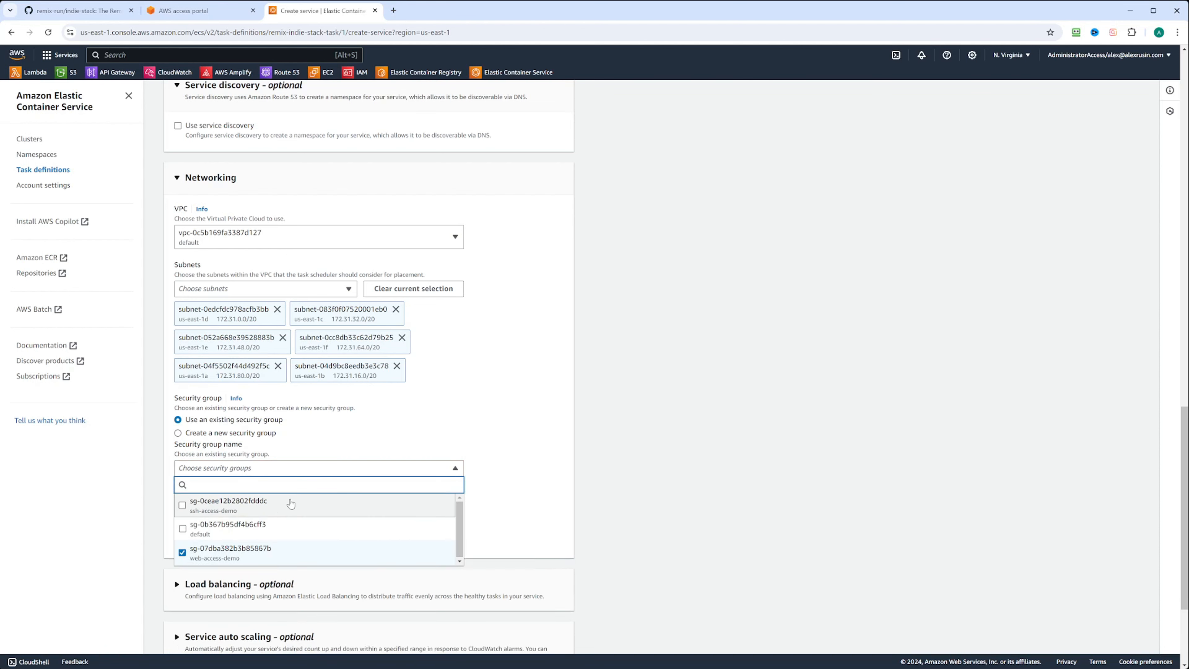
click(371, 432)
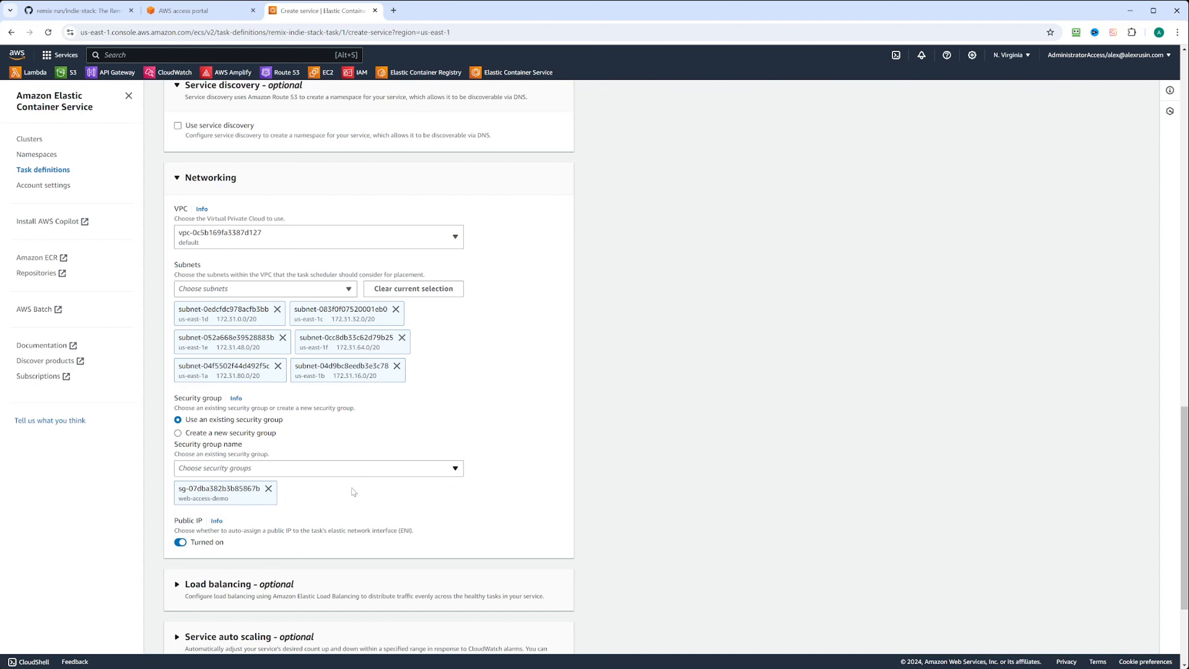
scroll(346, 497, down, 2)
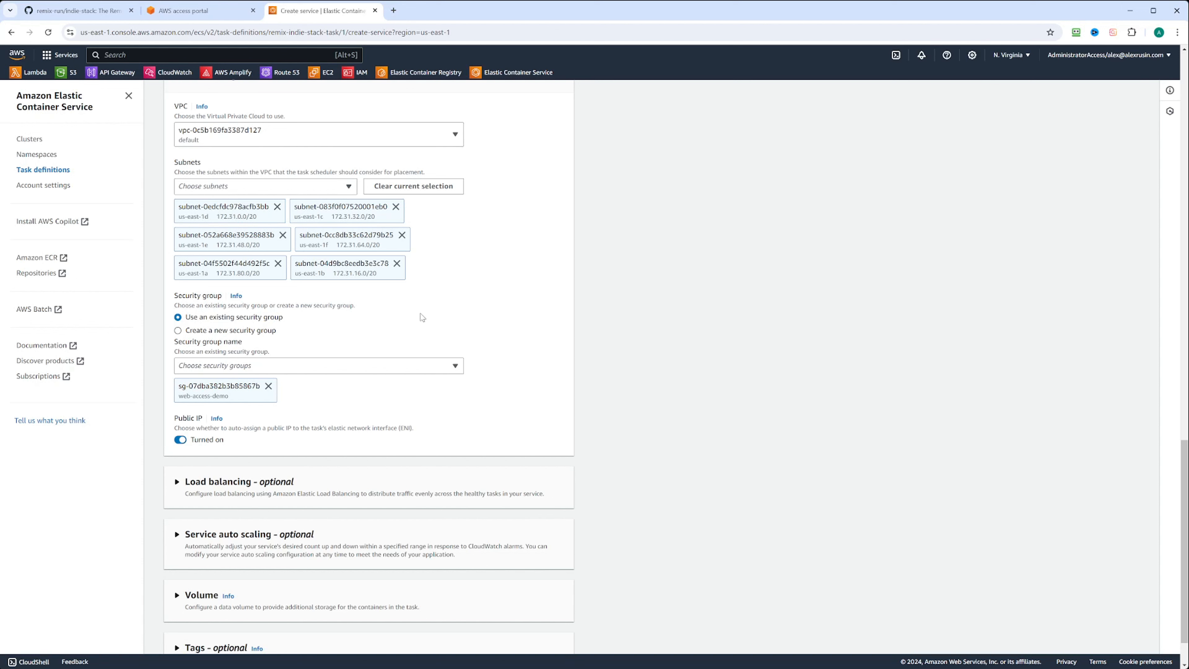
scroll(421, 315, up, 1)
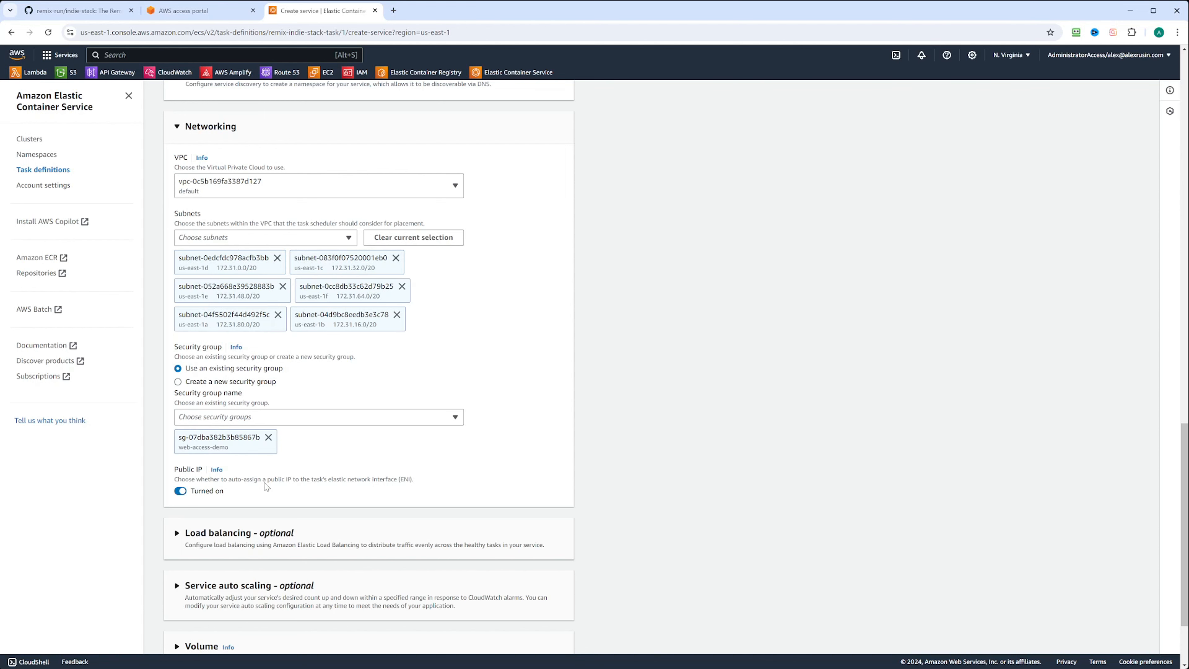
scroll(299, 383, down, 3)
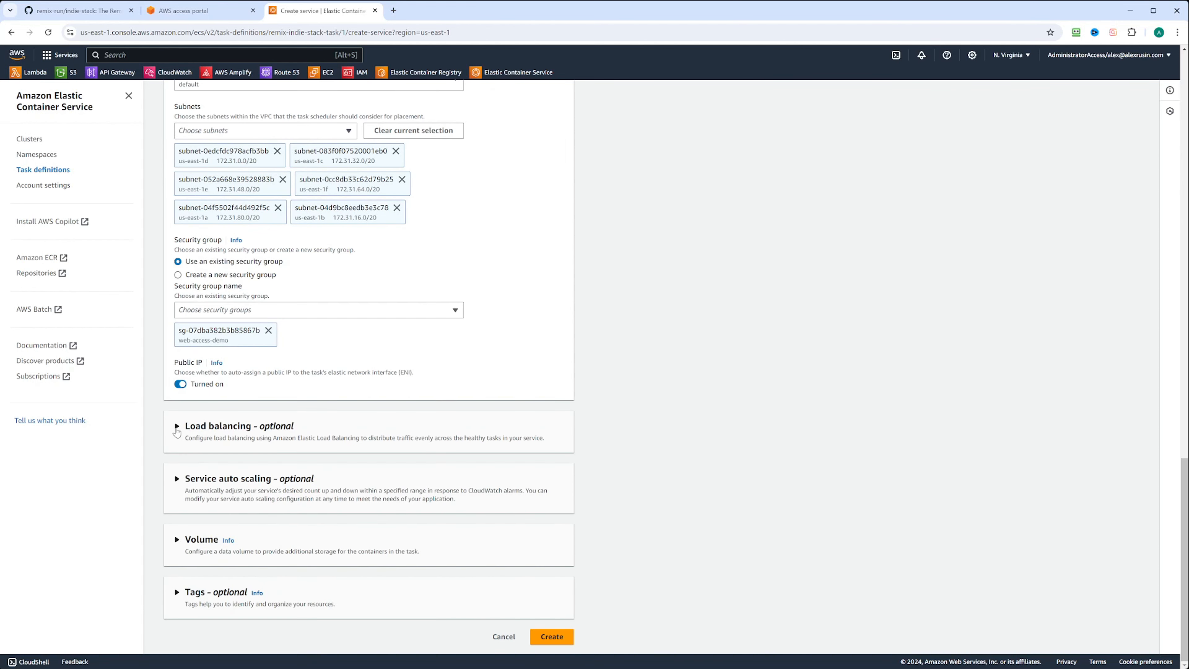
click(177, 427)
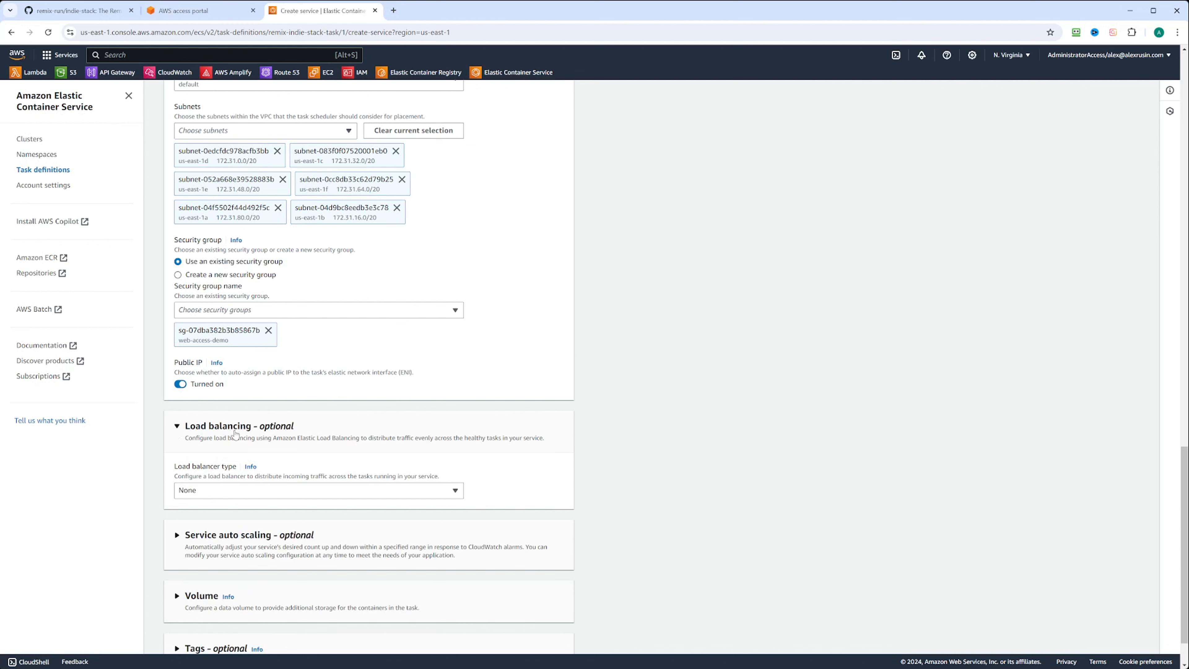
click(267, 489)
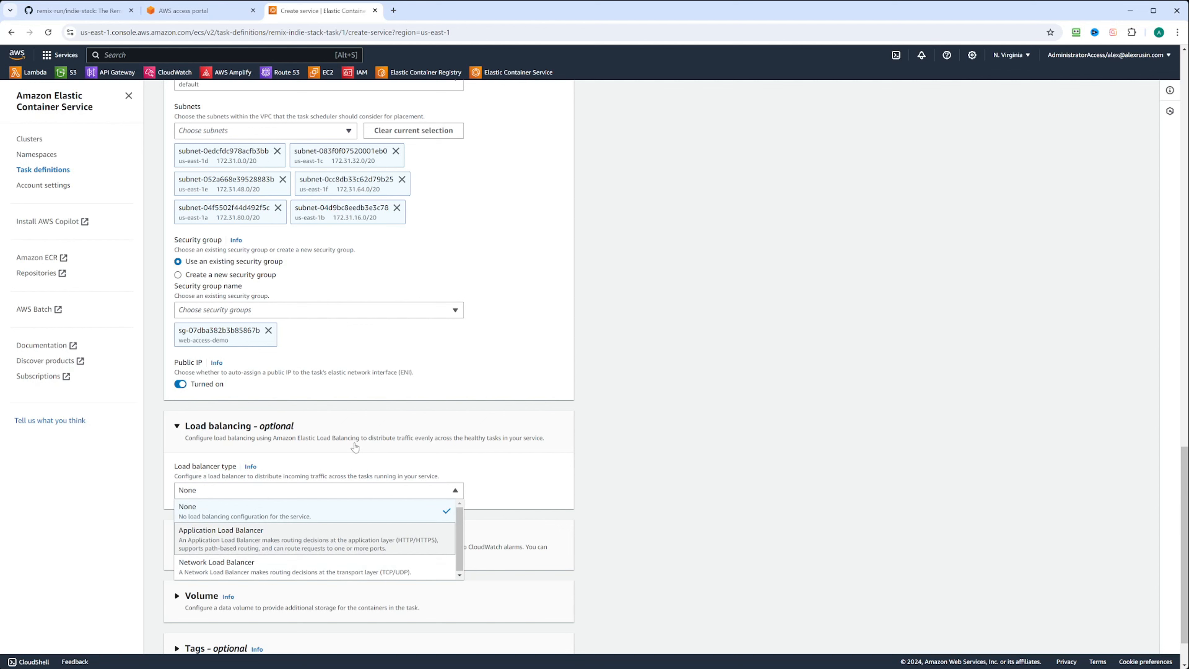
click(220, 424)
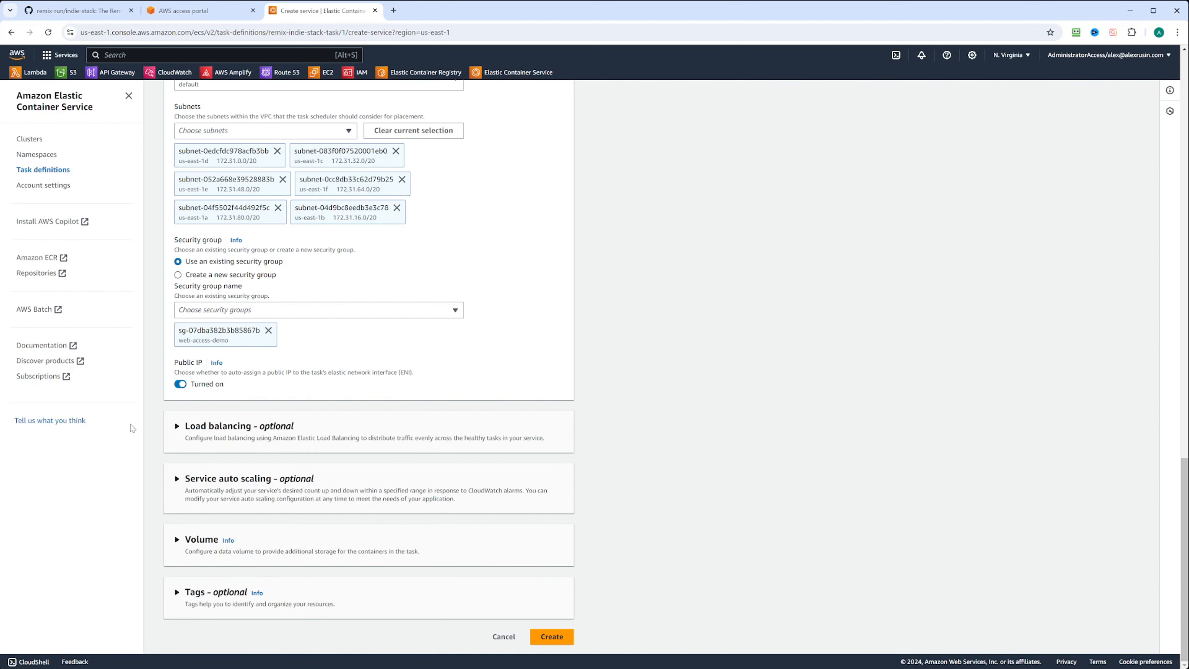
click(178, 480)
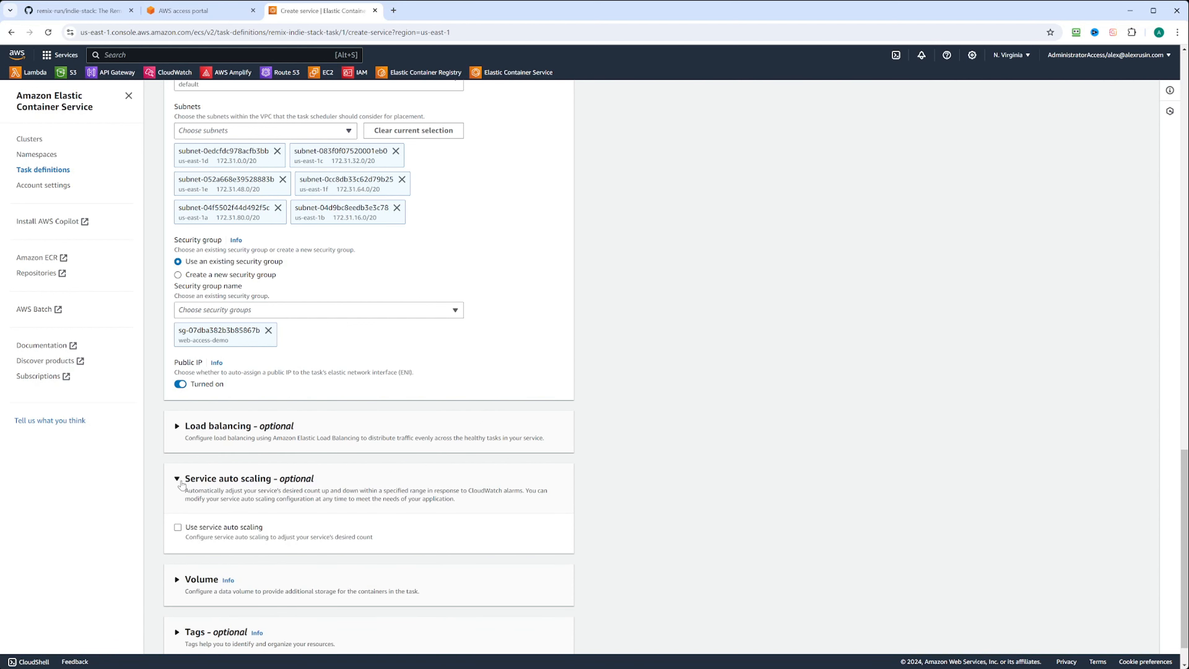
scroll(436, 485, down, 1)
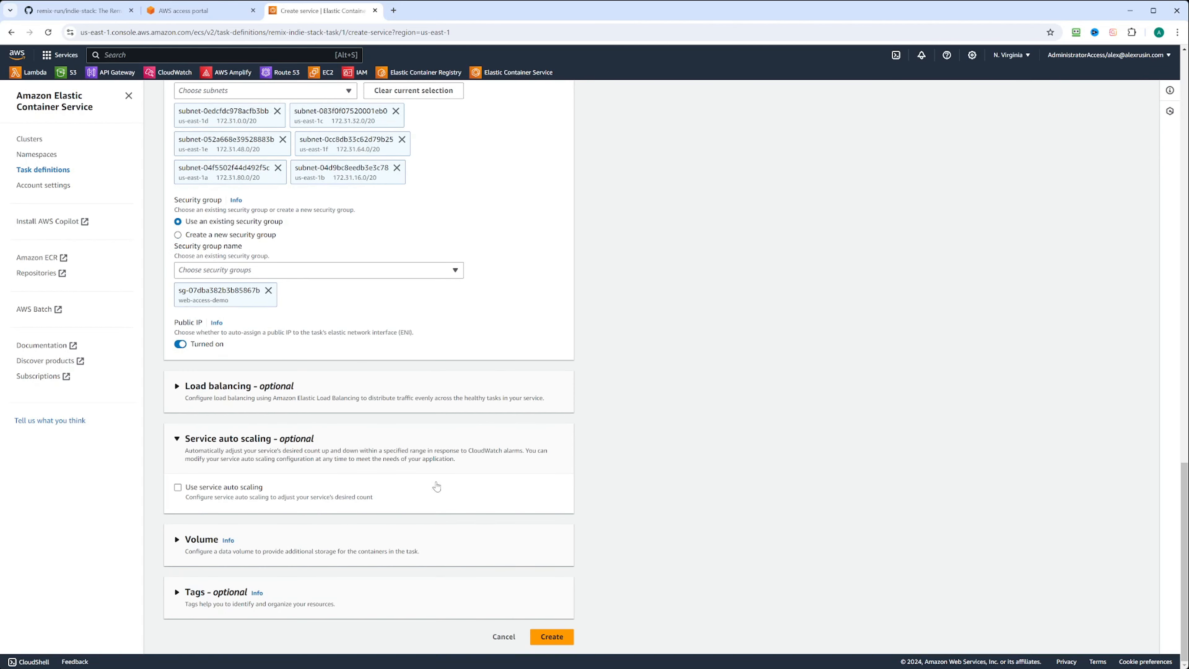
click(178, 488)
scroll(201, 445, down, 3)
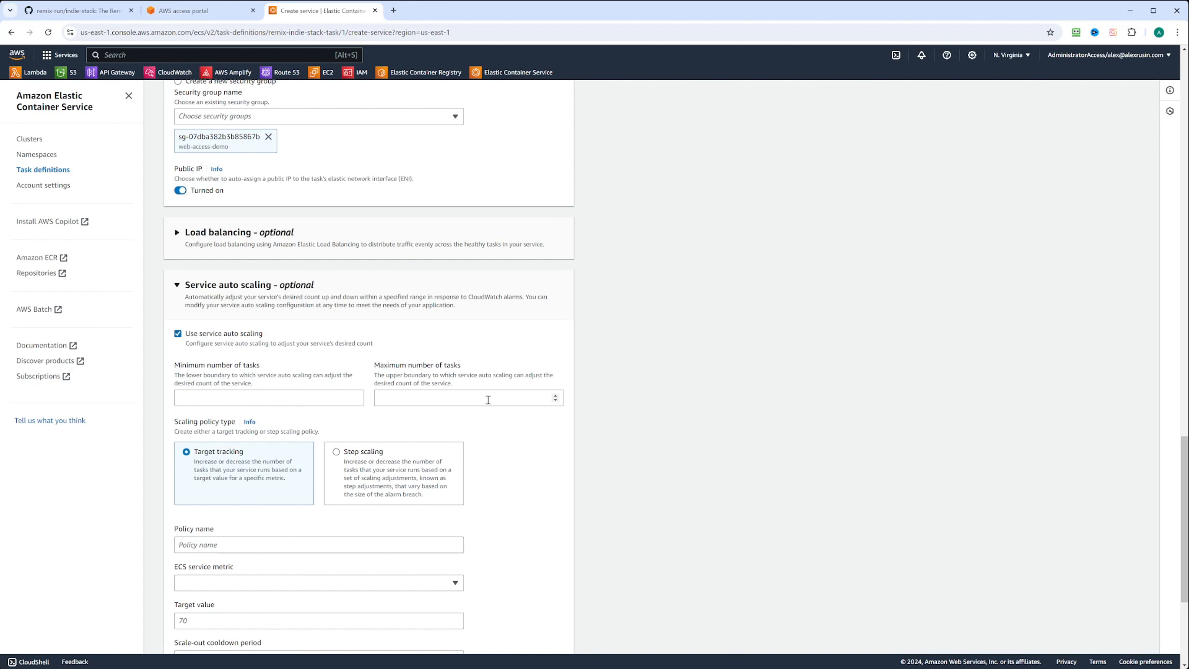
scroll(478, 517, down, 3)
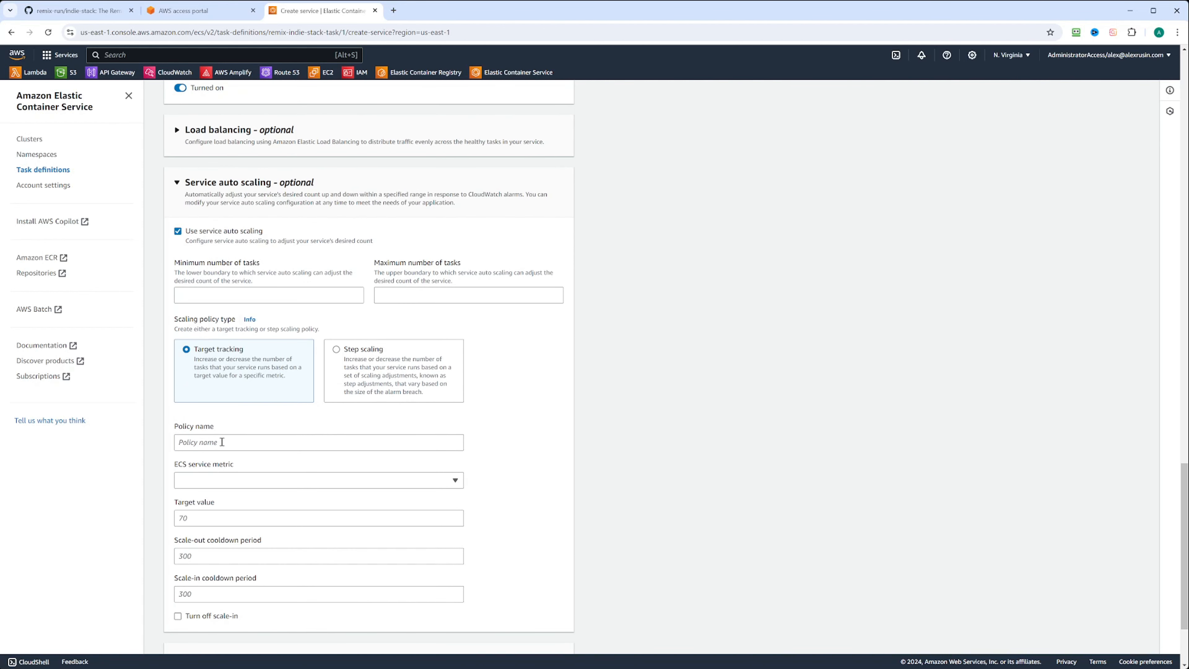
scroll(222, 441, down, 1)
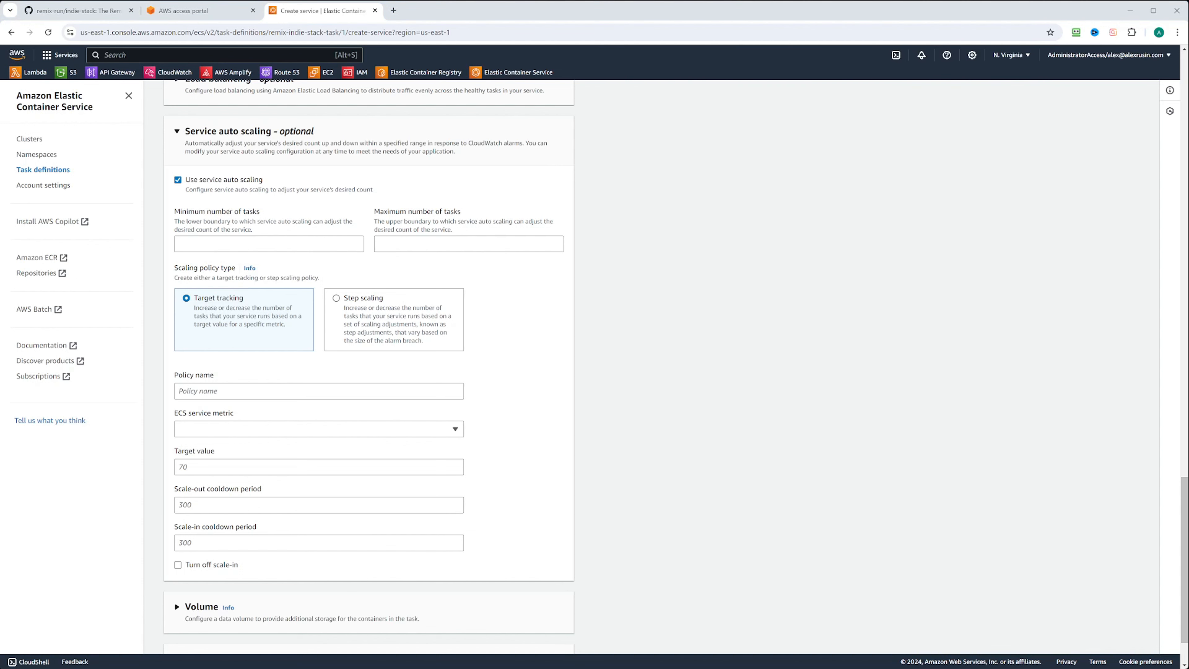
click(179, 180)
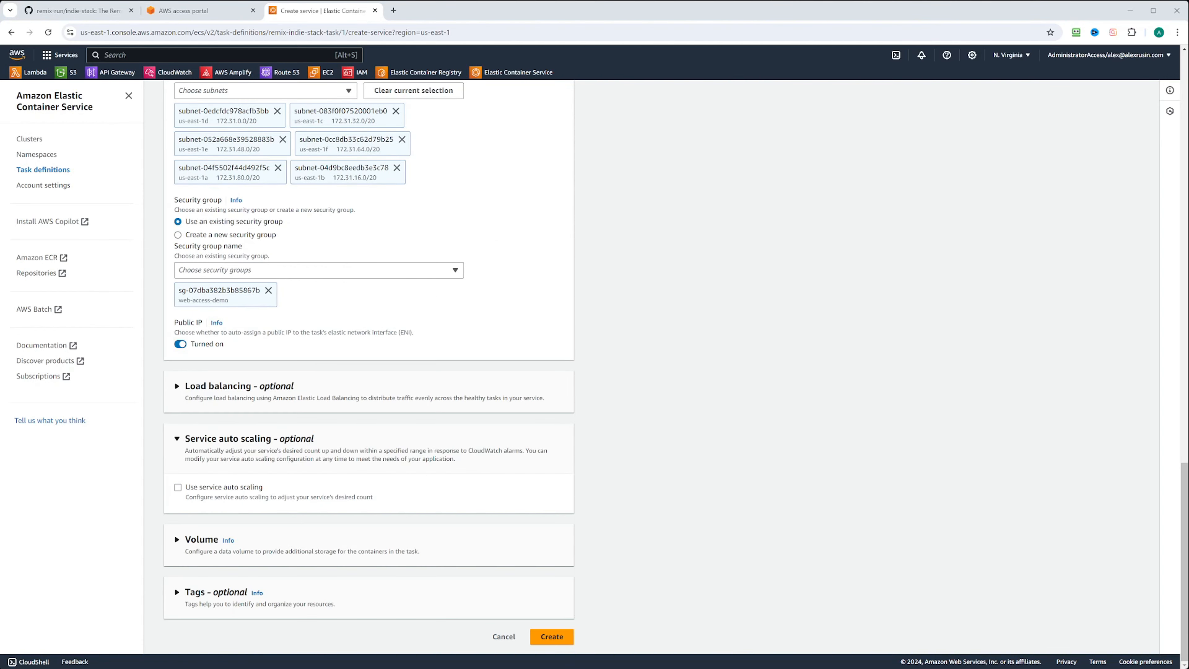
click(202, 540)
scroll(83, 379, down, 1)
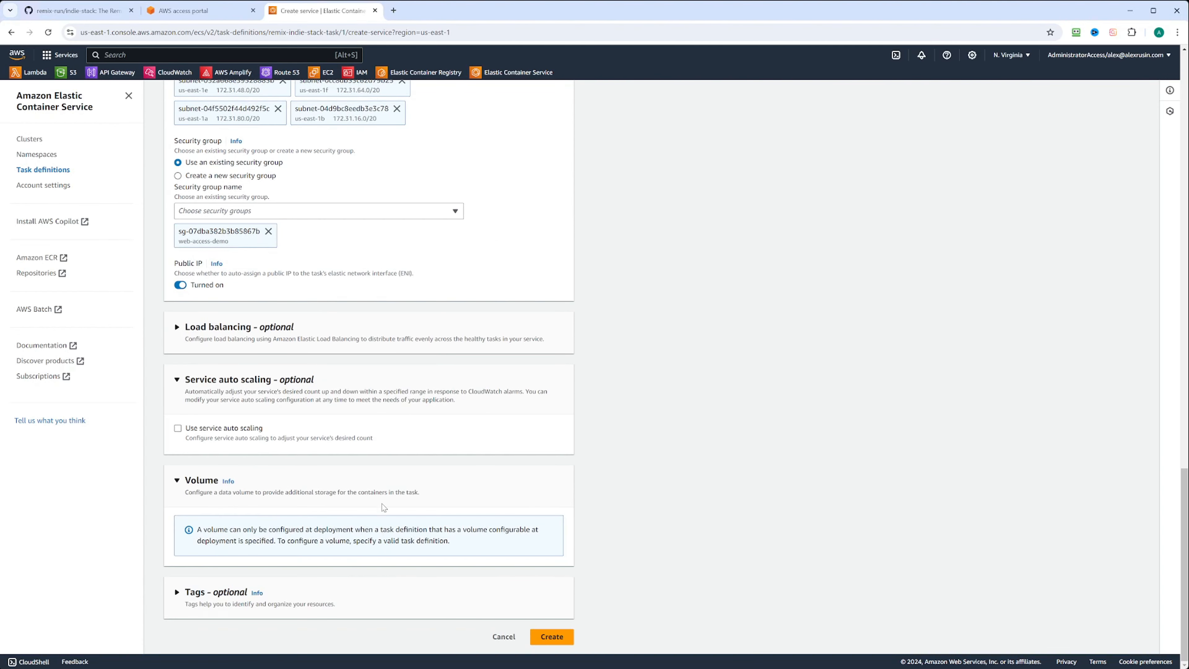
click(177, 480)
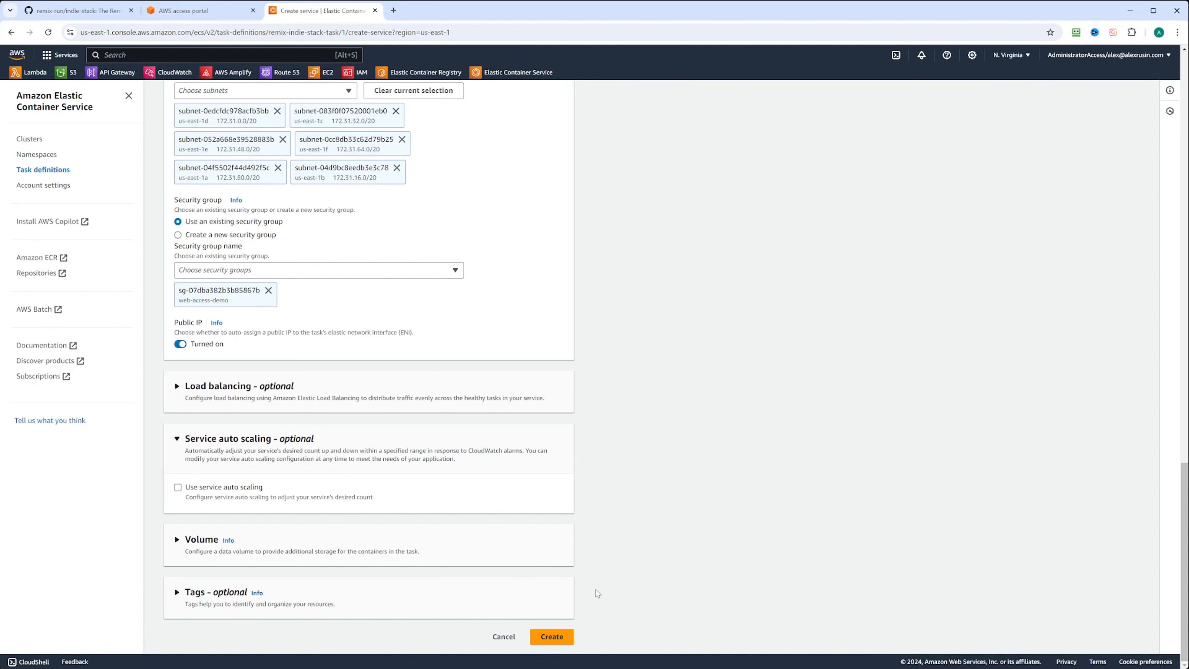
Create the service, wait for the deployment to complete, and open its running task's details.
click(556, 639)
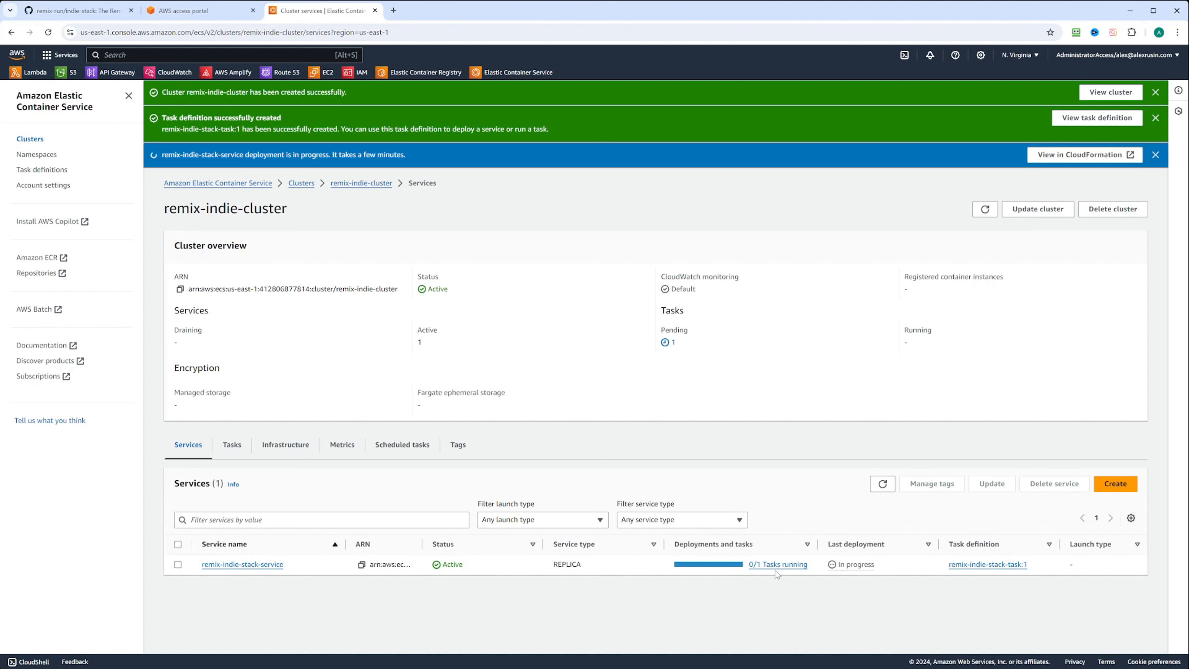
triple_click(855, 564)
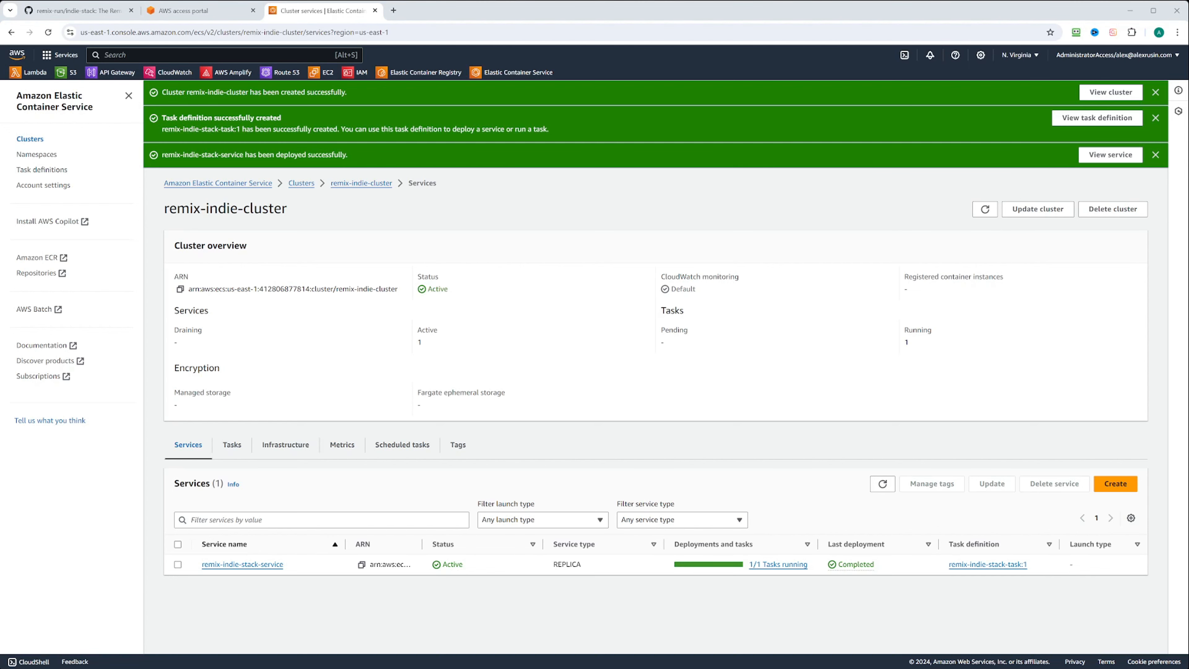
drag(873, 563, 838, 563)
click(233, 446)
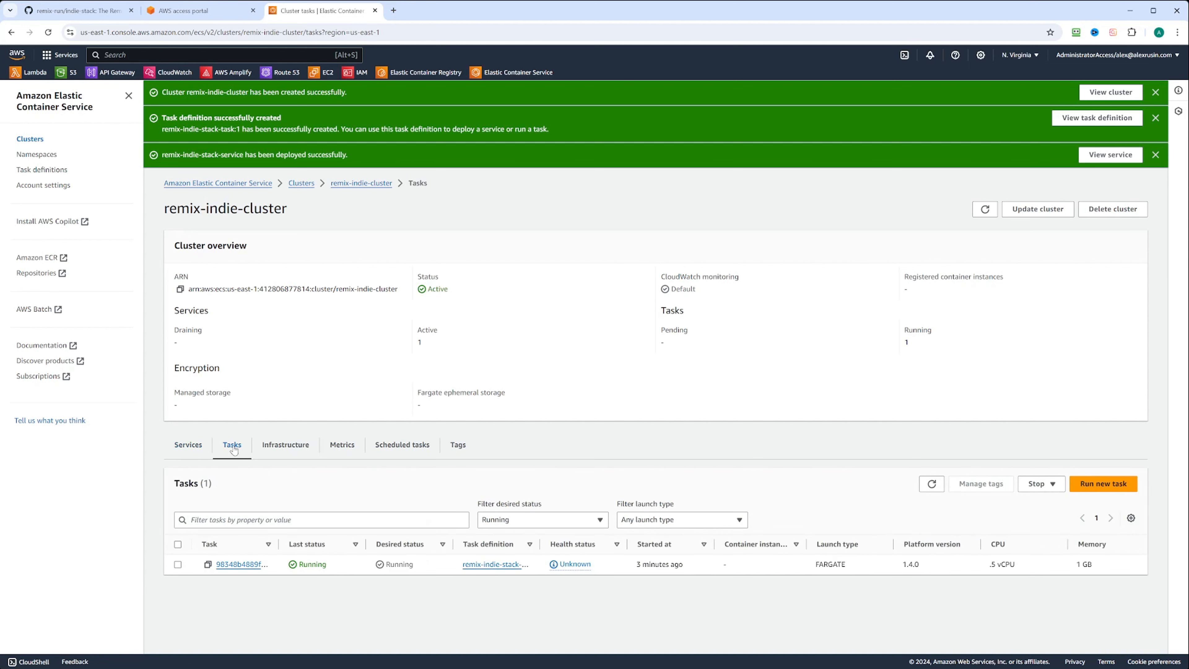
click(255, 567)
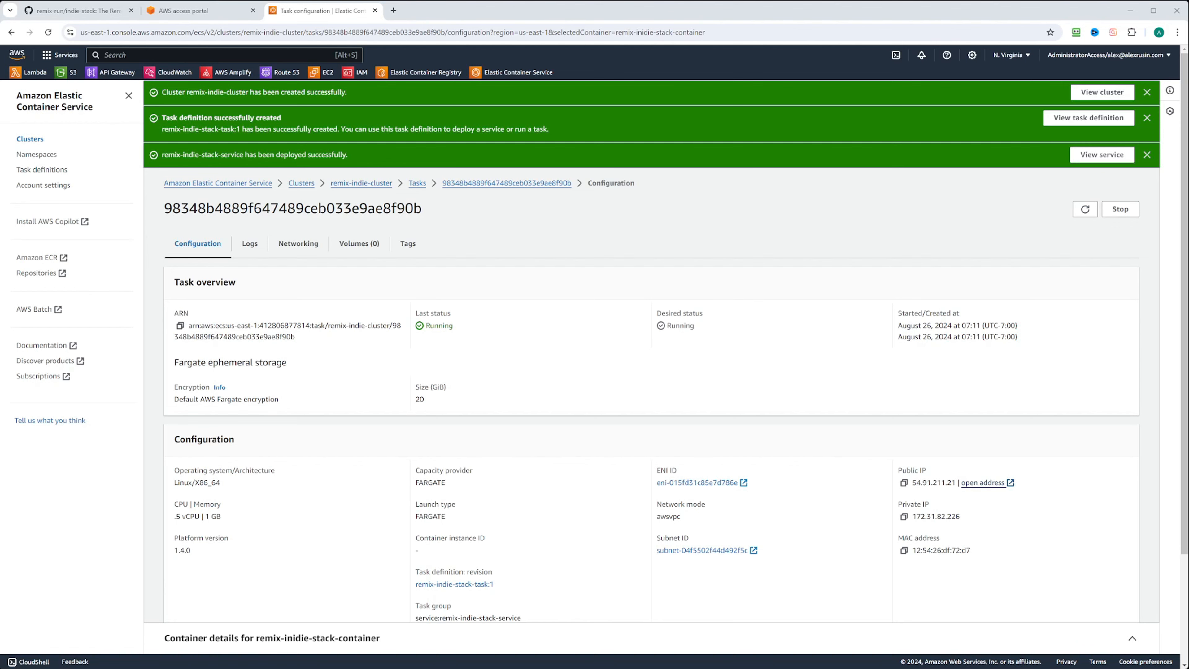
Open the task's public IP 54.91.211.21 in a new tab to load the app.
click(982, 482)
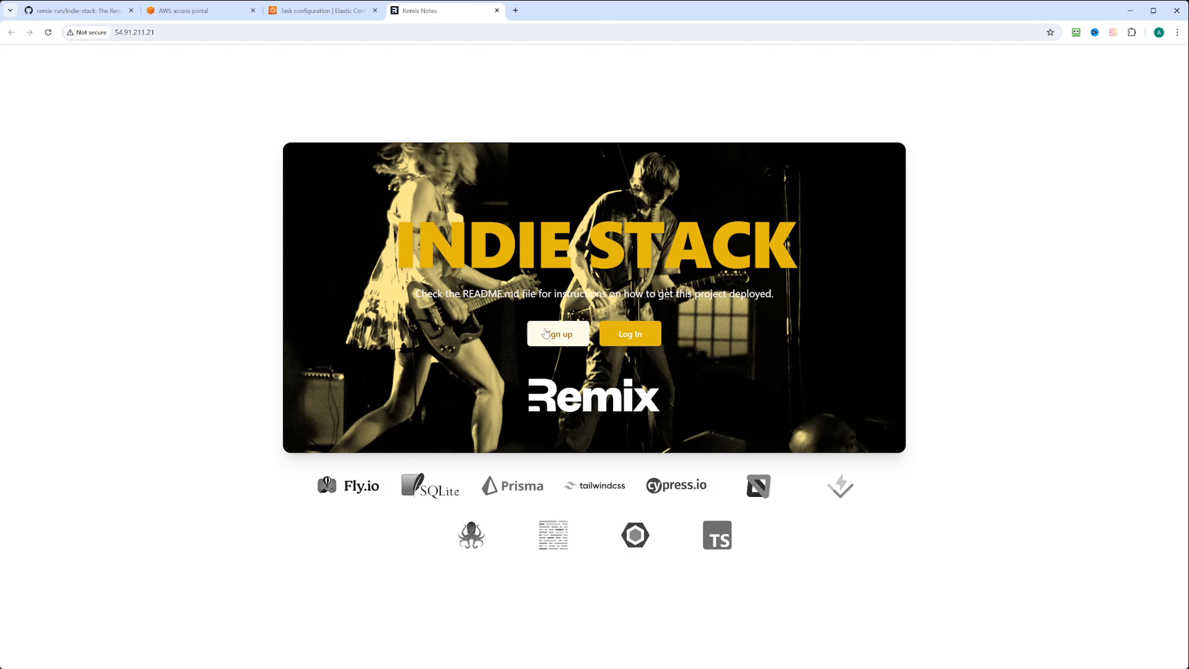
Sign up with an email and password, dismiss the password warning, and view the empty Notes page.
click(546, 333)
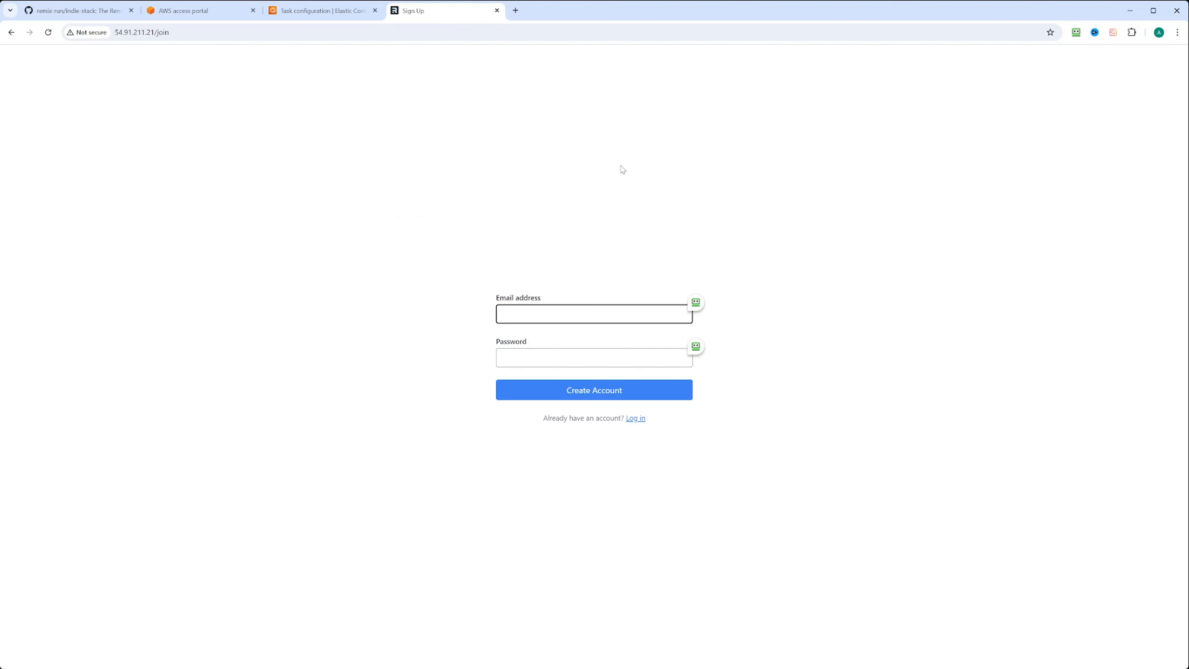
key(Tab)
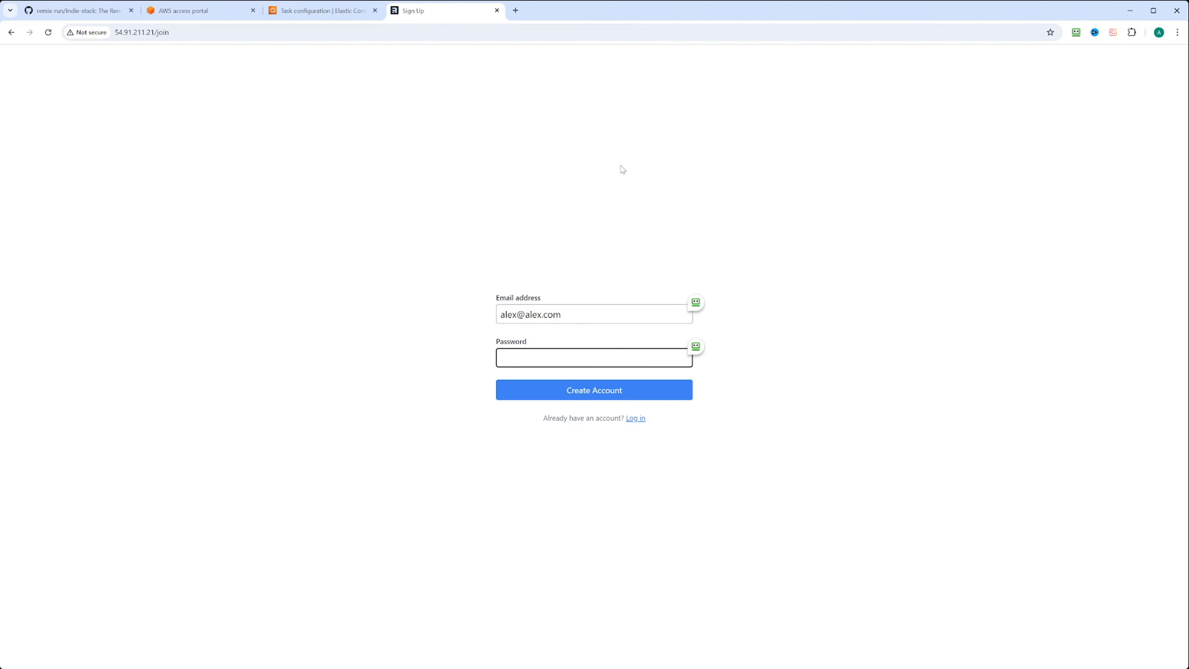
text(••••••••)
click(593, 392)
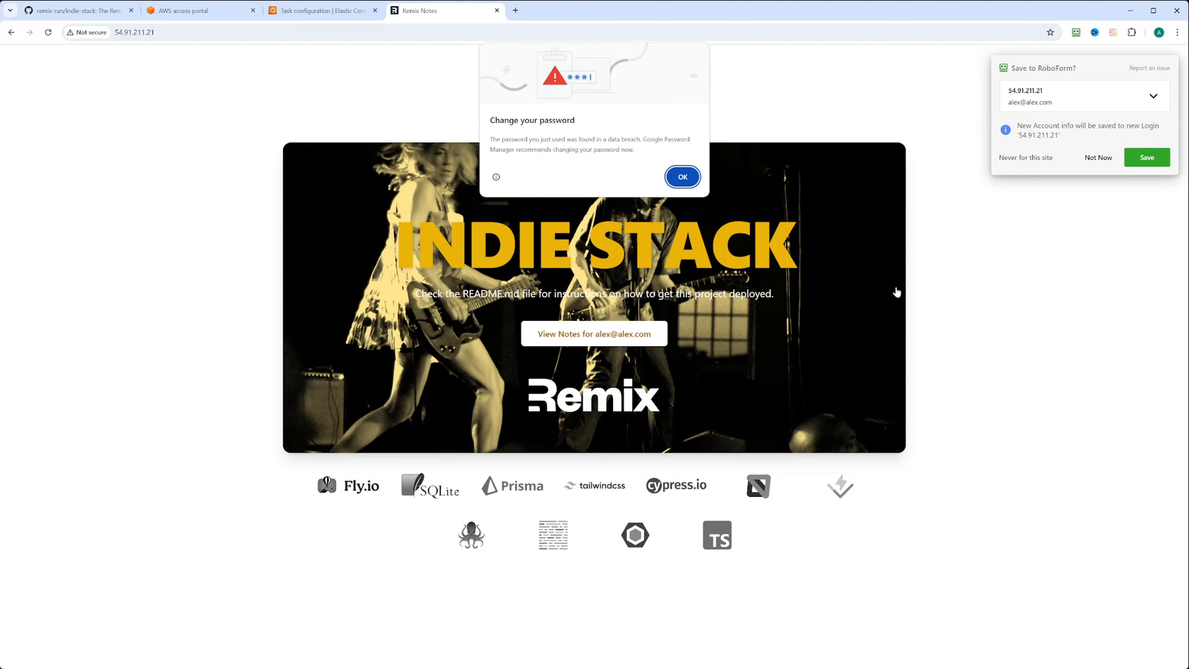
click(679, 176)
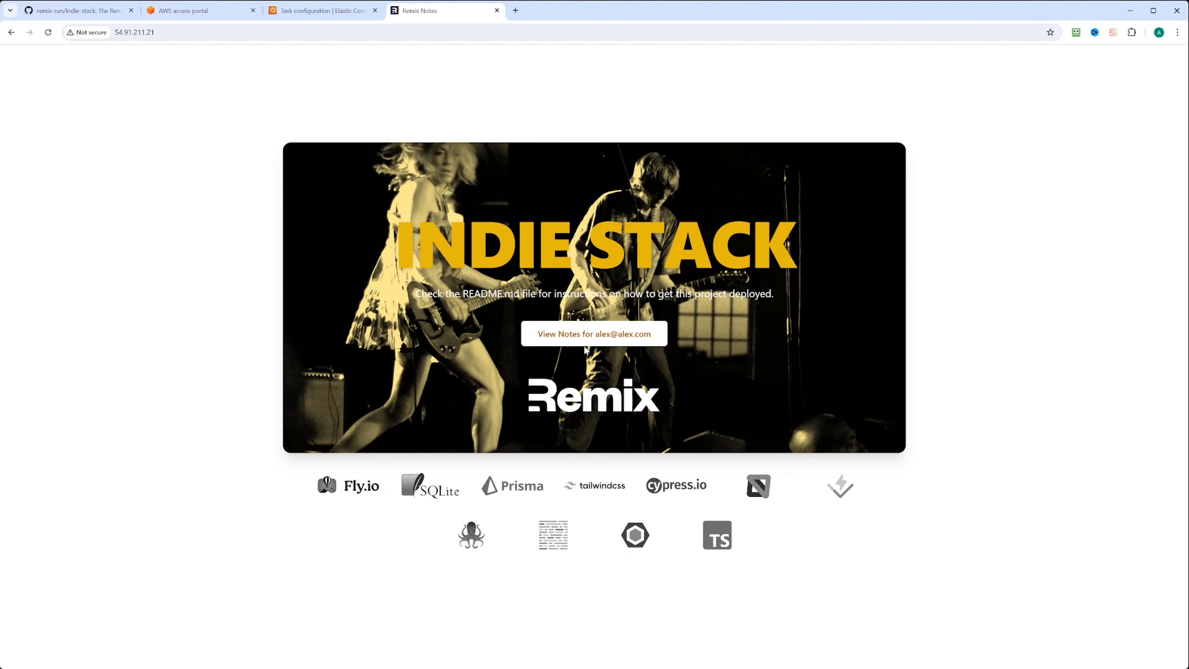
click(610, 339)
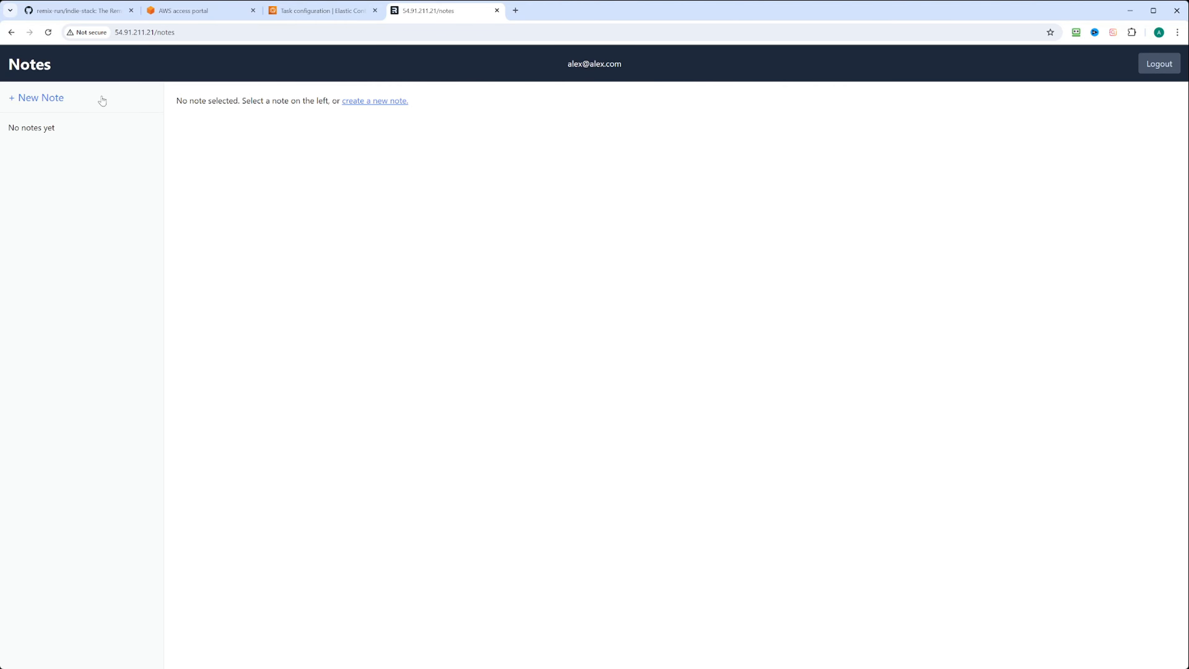
Save a note titled 'New Note' reading 'This our new note', then return to the ECS task tab.
click(61, 100)
click(206, 113)
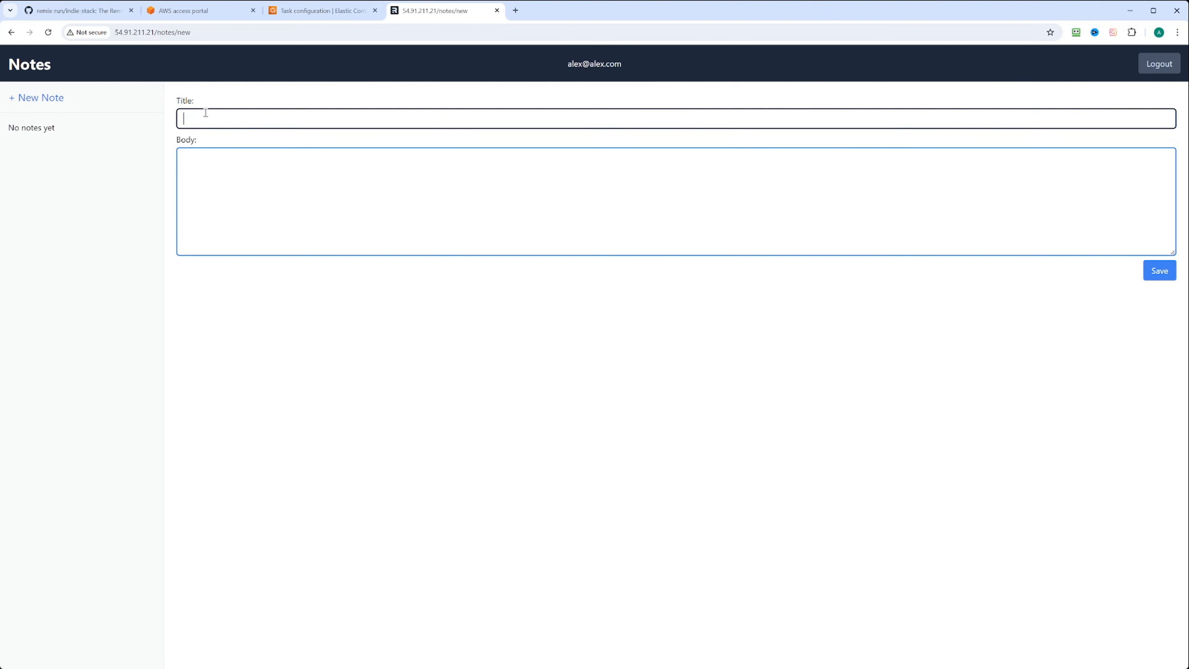
text(New Note)
click(247, 187)
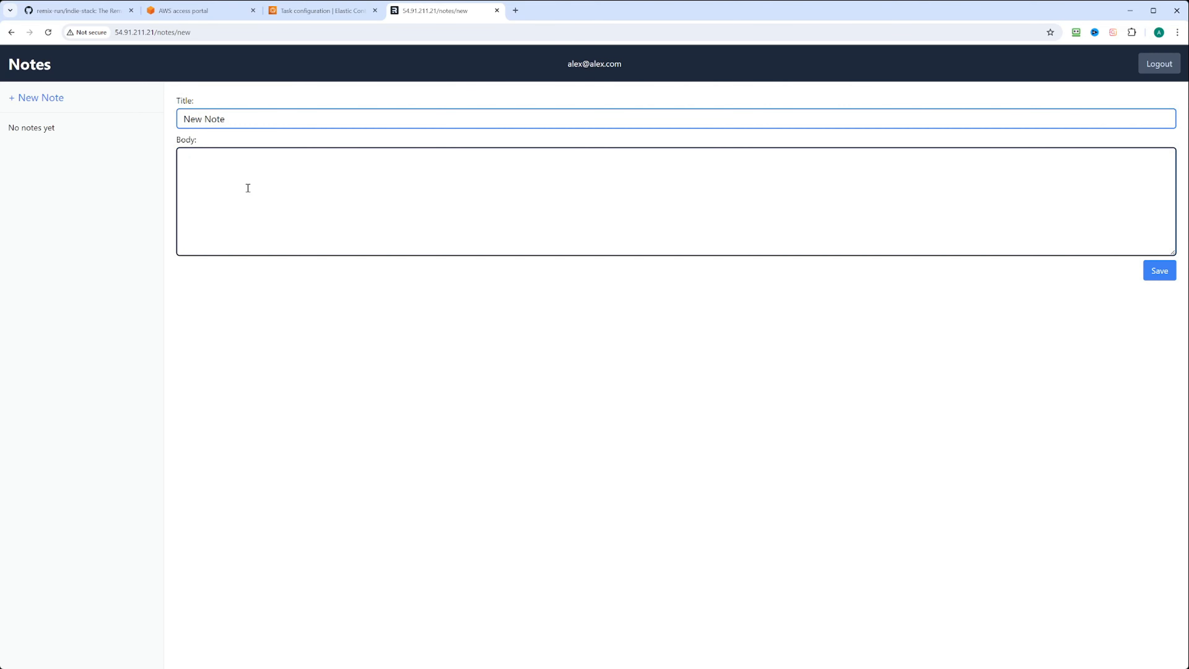
text(This is)
key(BackSpace)
key(BackSpace)
text(our new note)
click(1159, 270)
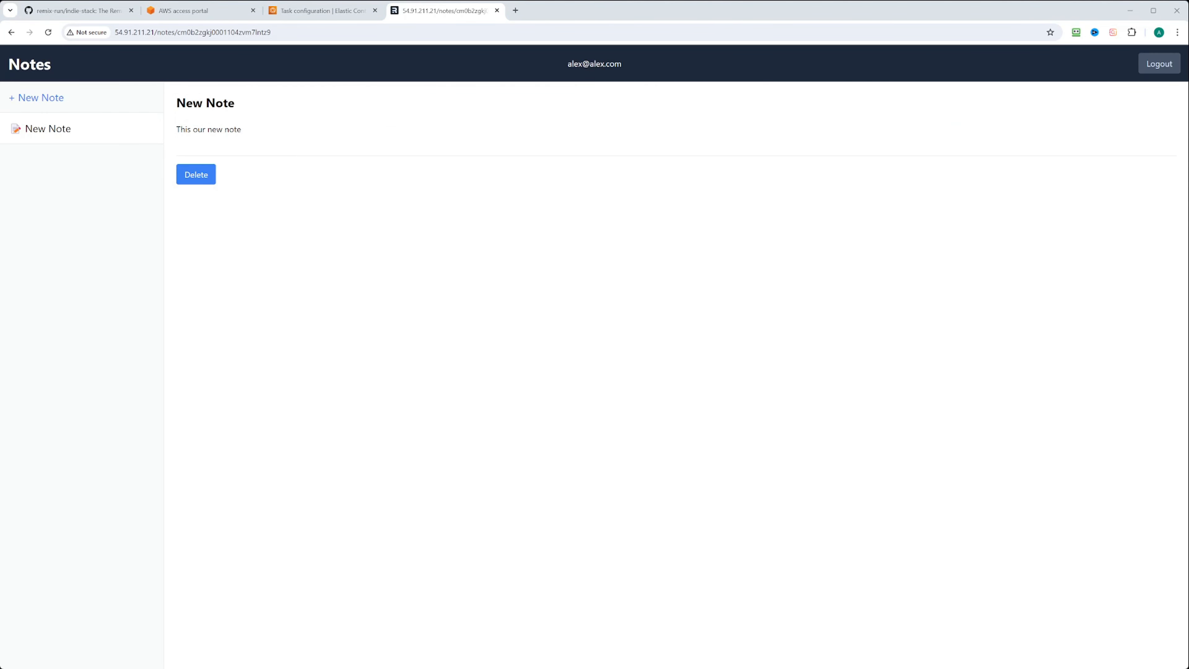
key(ctrl+shift+Tab)
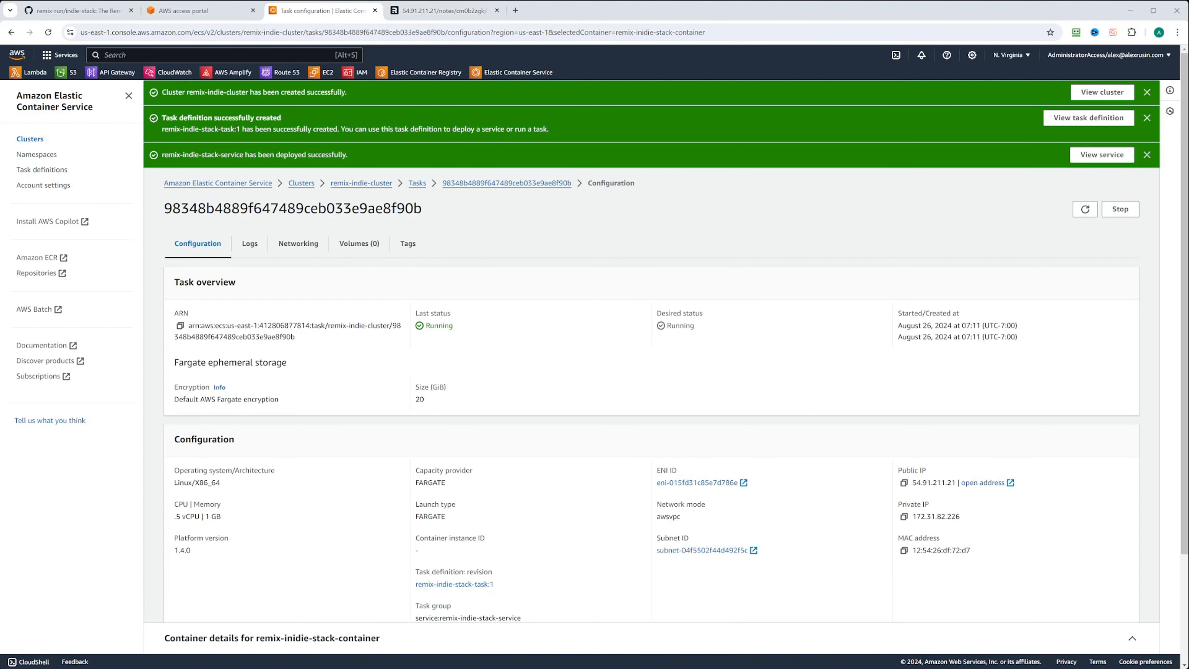